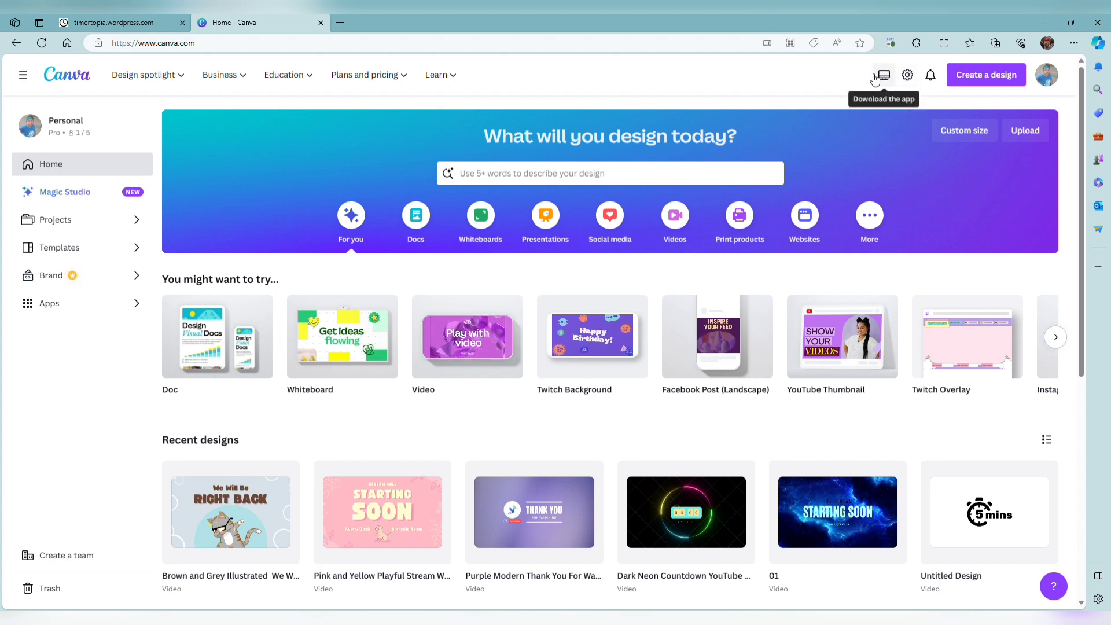
pyautogui.click(977, 75)
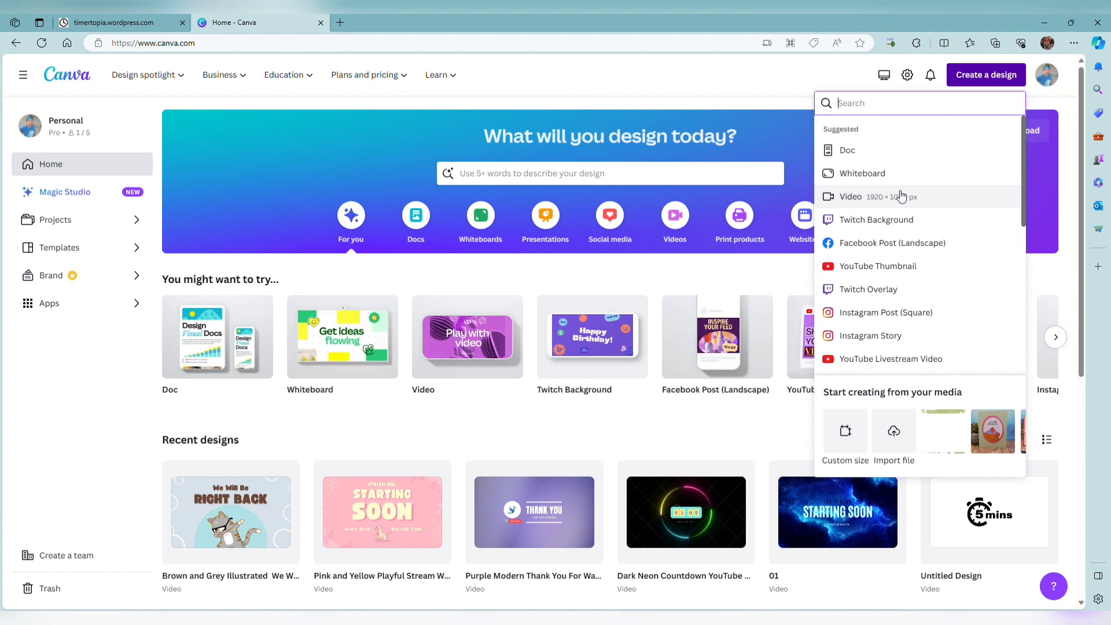
pyautogui.click(641, 73)
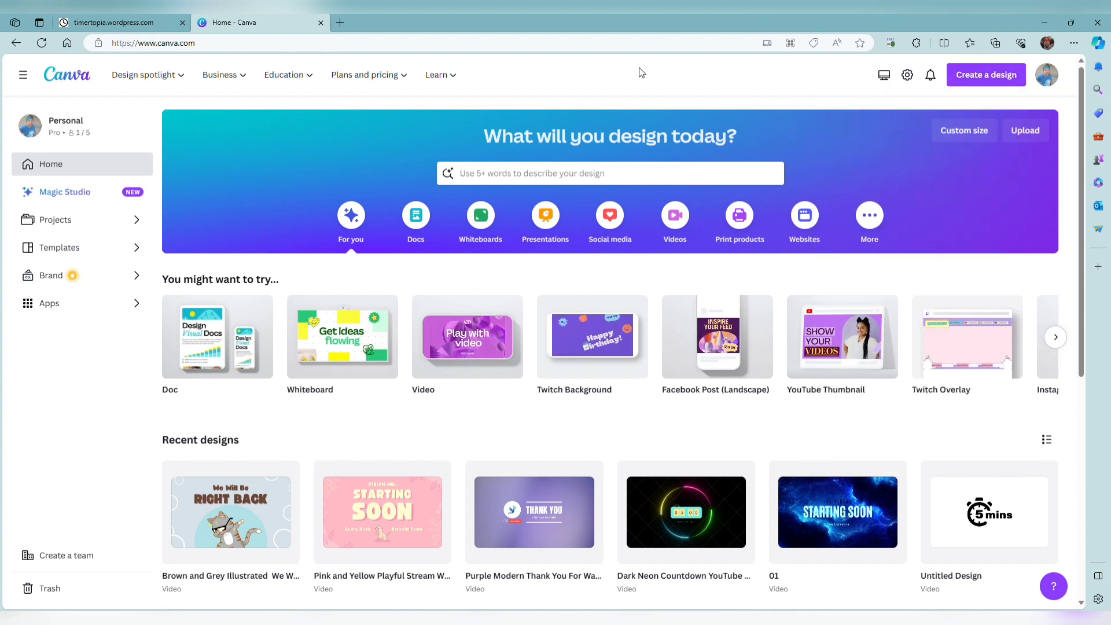
# Search the templates for "birthday intro video".
pyautogui.click(620, 180)
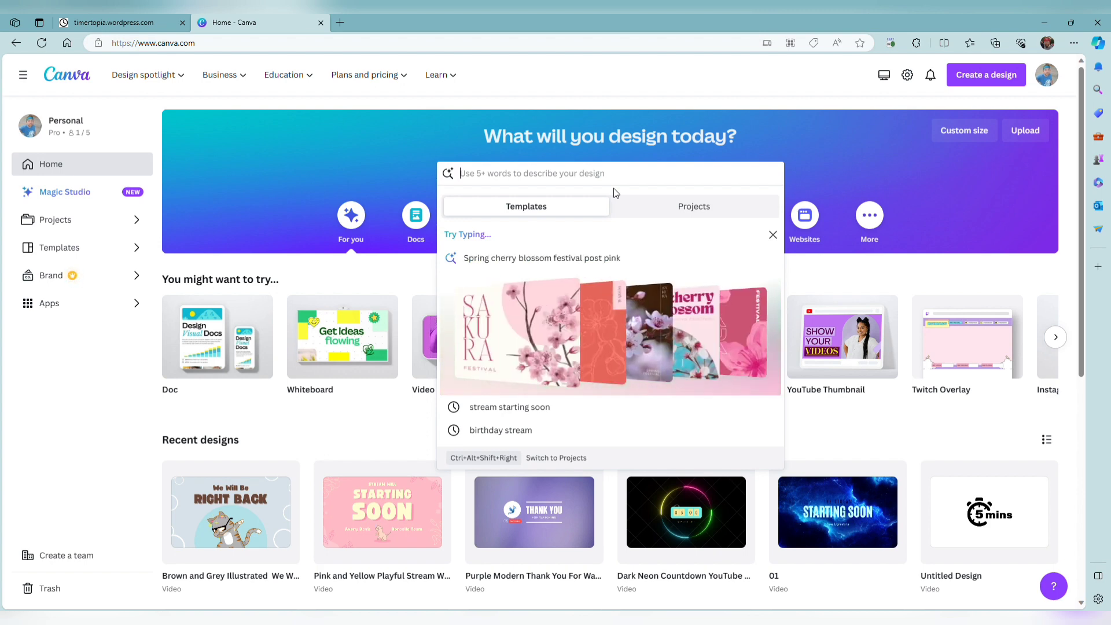
pyautogui.write('bri')
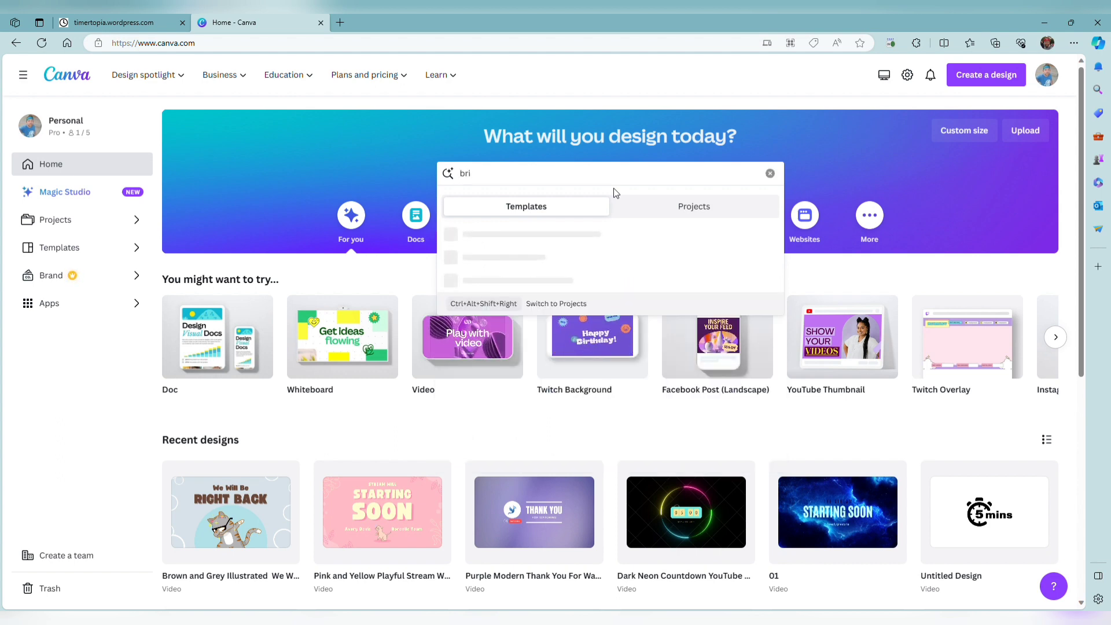
pyautogui.press('BackSpace')
pyautogui.press('BackSpace')
pyautogui.press('BackSpace')
pyautogui.write('brit')
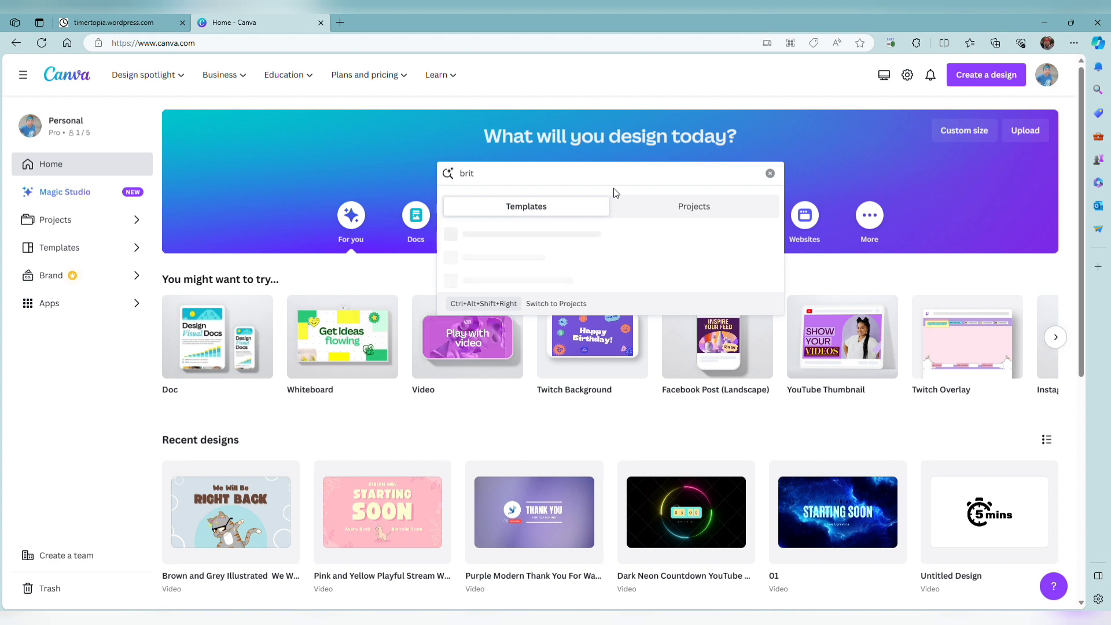
pyautogui.write('hdya intr')
pyautogui.hotkey('ctrl', 'a')
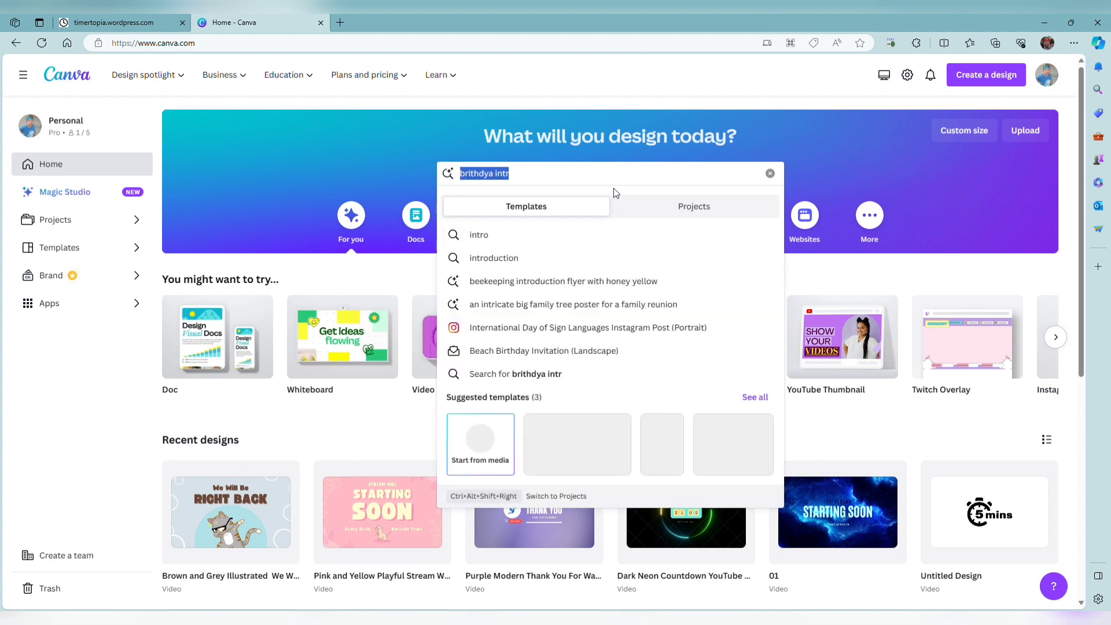
pyautogui.write('birthday intro video')
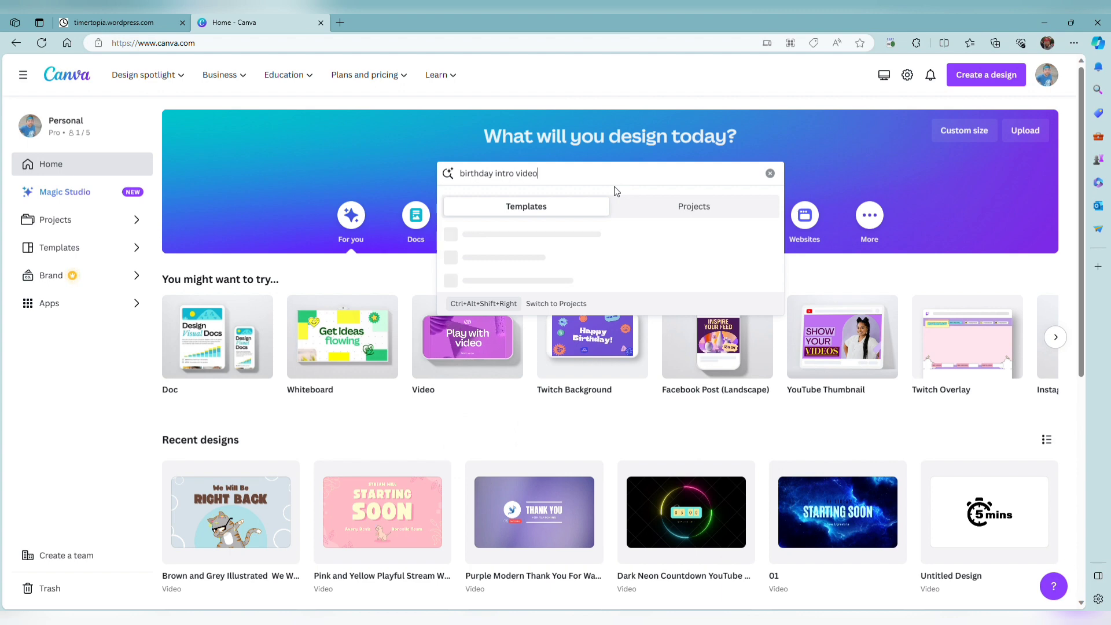
pyautogui.press('Return')
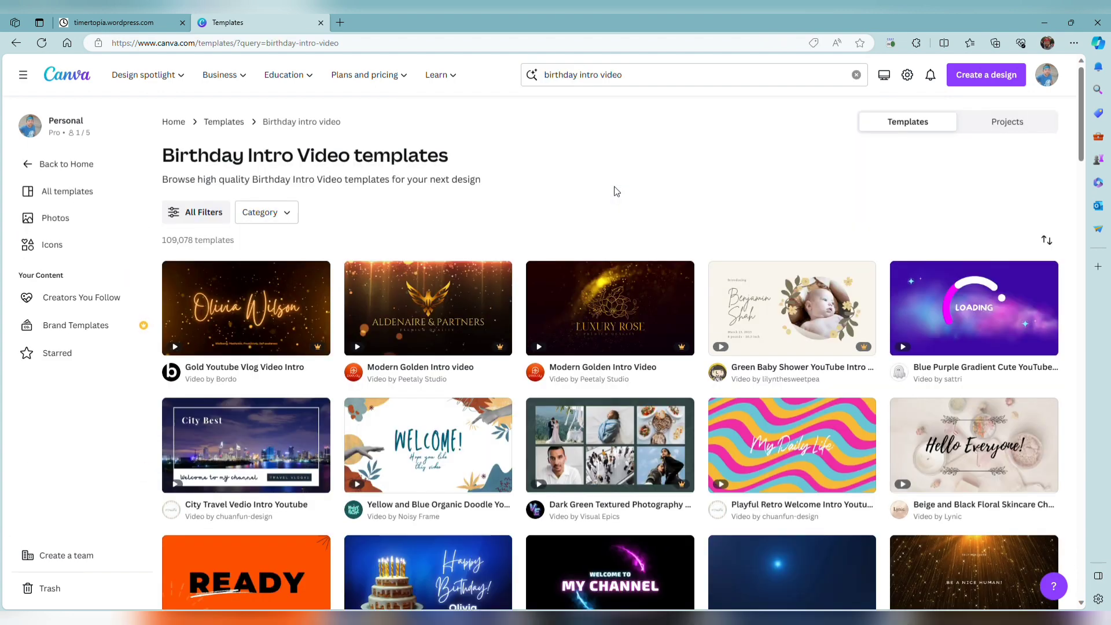
# Browse the birthday intro video template results to find a suitable design.
pyautogui.scroll(-3, 613, 187)
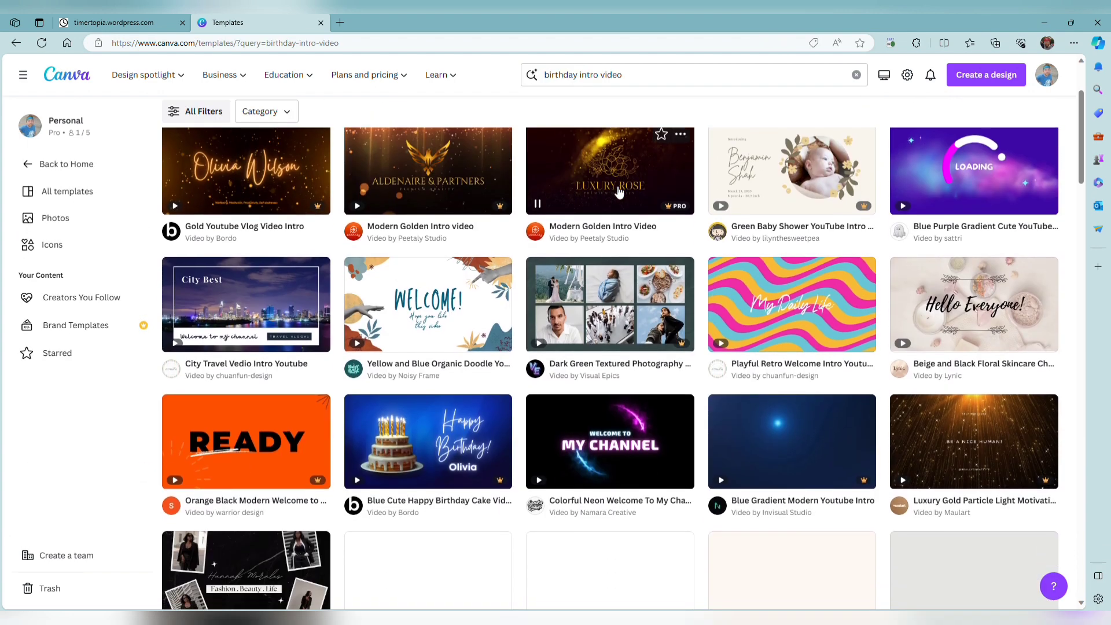
pyautogui.moveTo(967, 184)
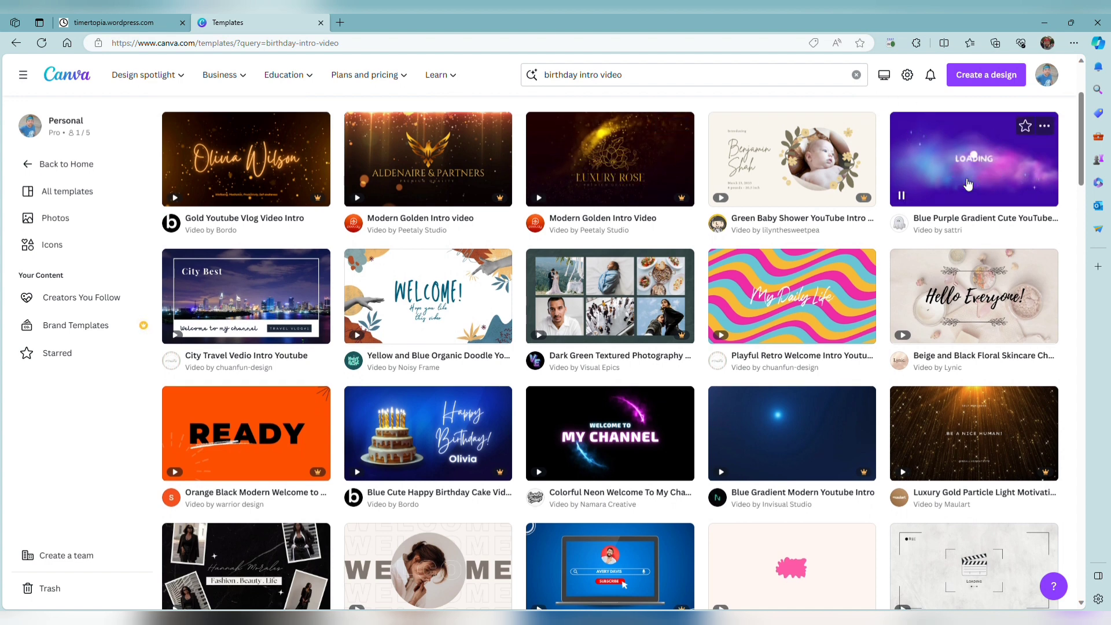
pyautogui.moveTo(804, 311)
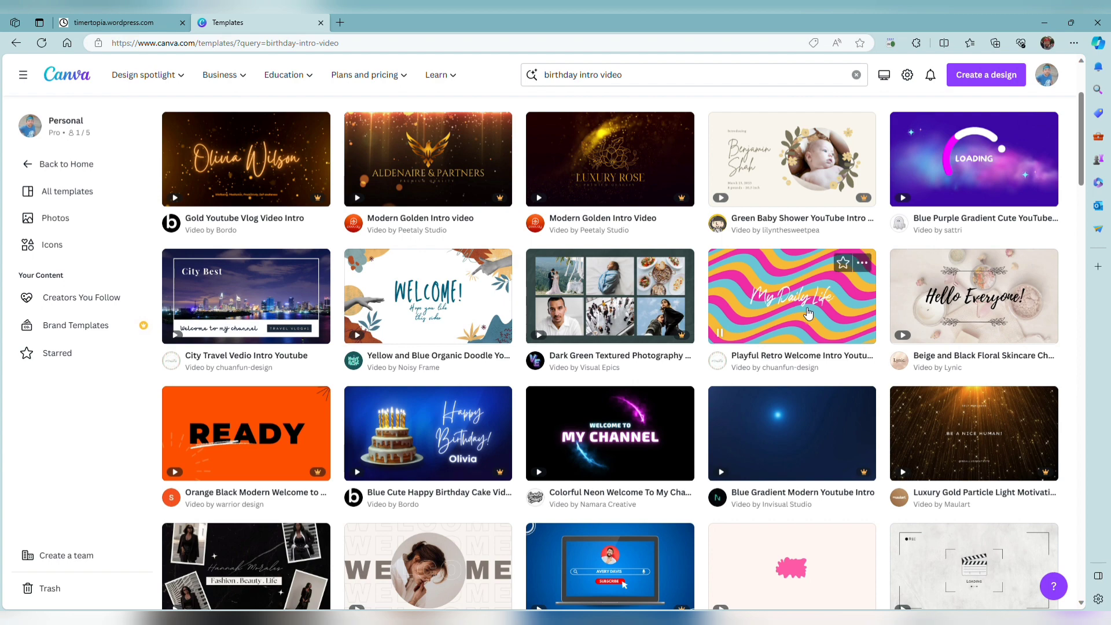
pyautogui.scroll(-5, 804, 310)
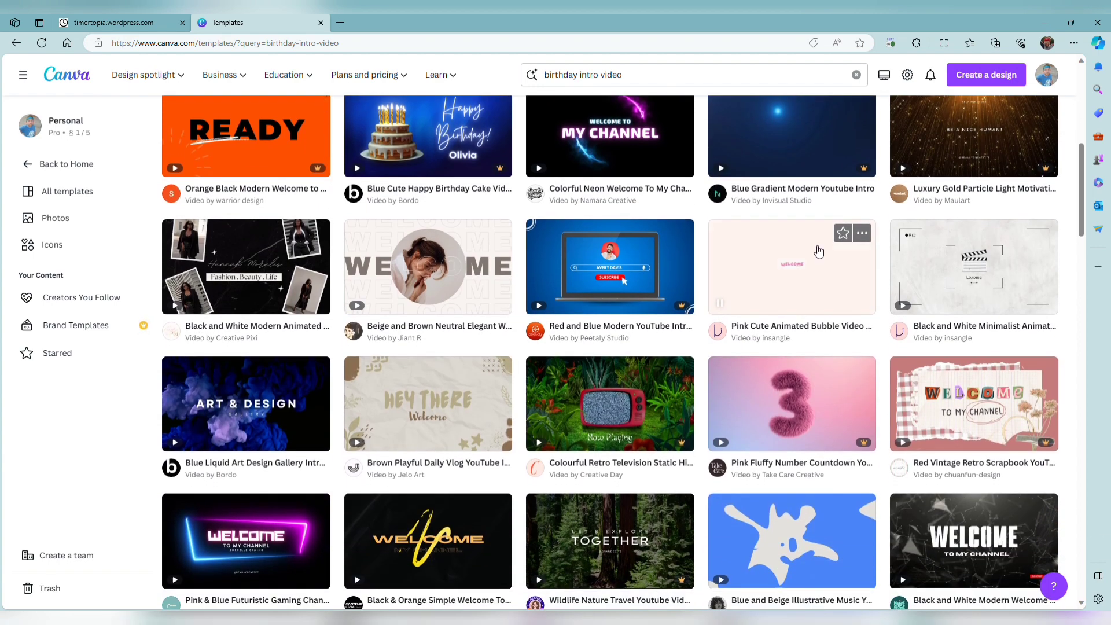
pyautogui.scroll(-4, 792, 309)
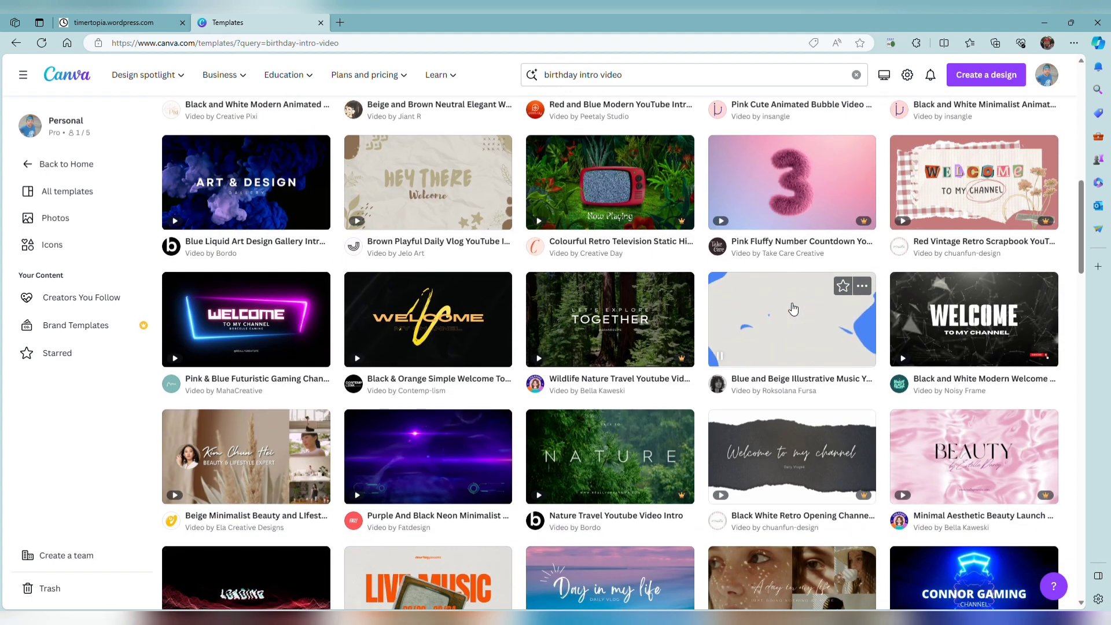
pyautogui.scroll(-2, 793, 308)
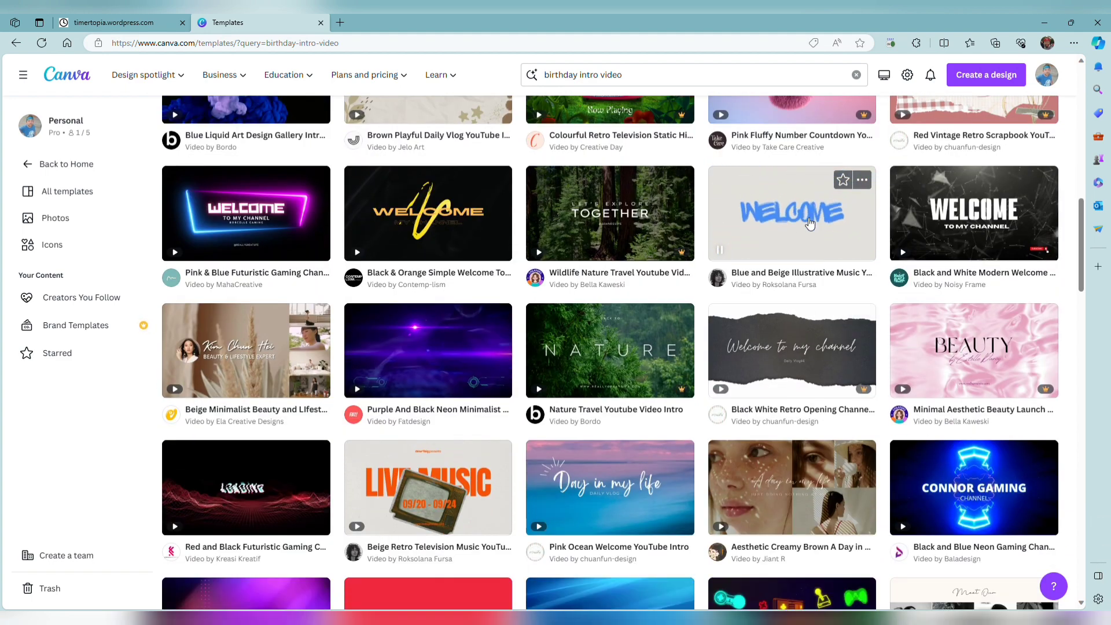
pyautogui.scroll(-8, 717, 331)
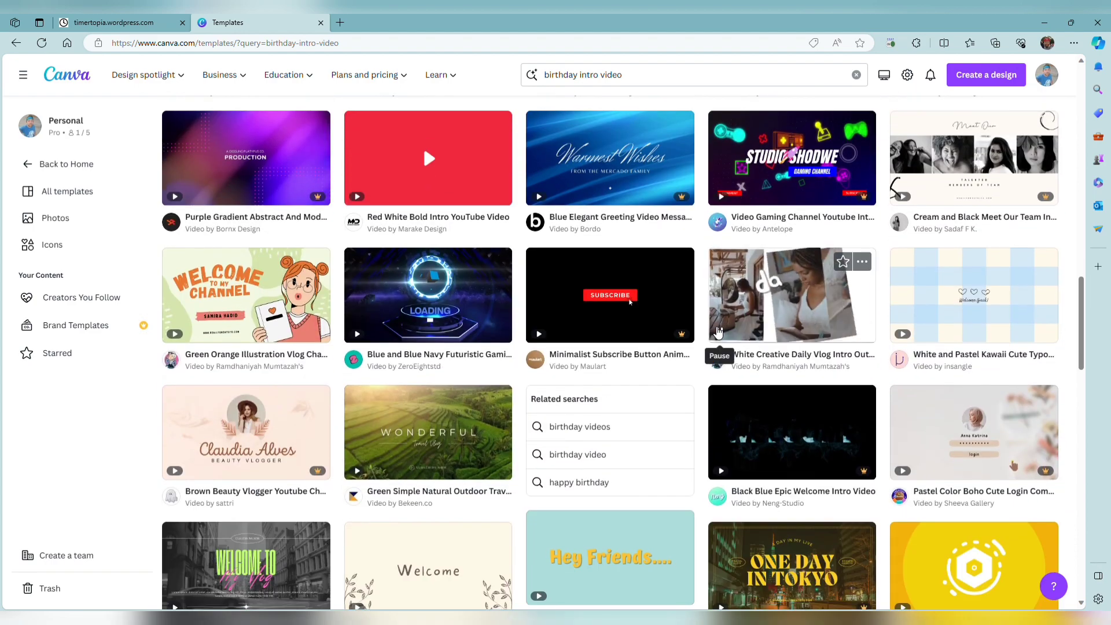
pyautogui.scroll(-3, 717, 331)
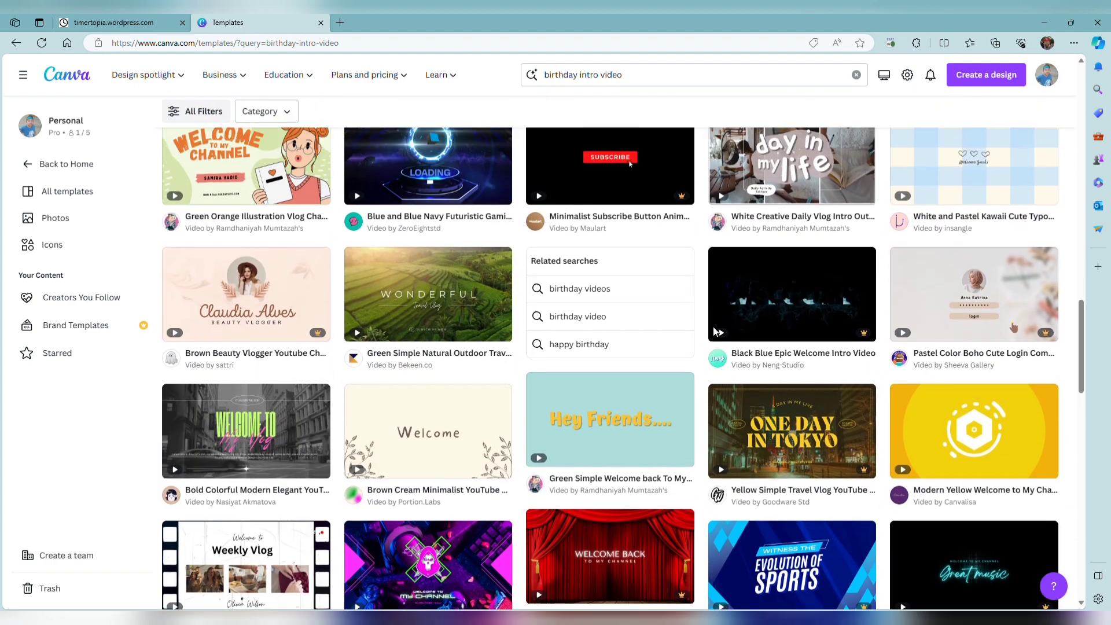
pyautogui.scroll(-2, 716, 330)
pyautogui.scroll(-6, 717, 331)
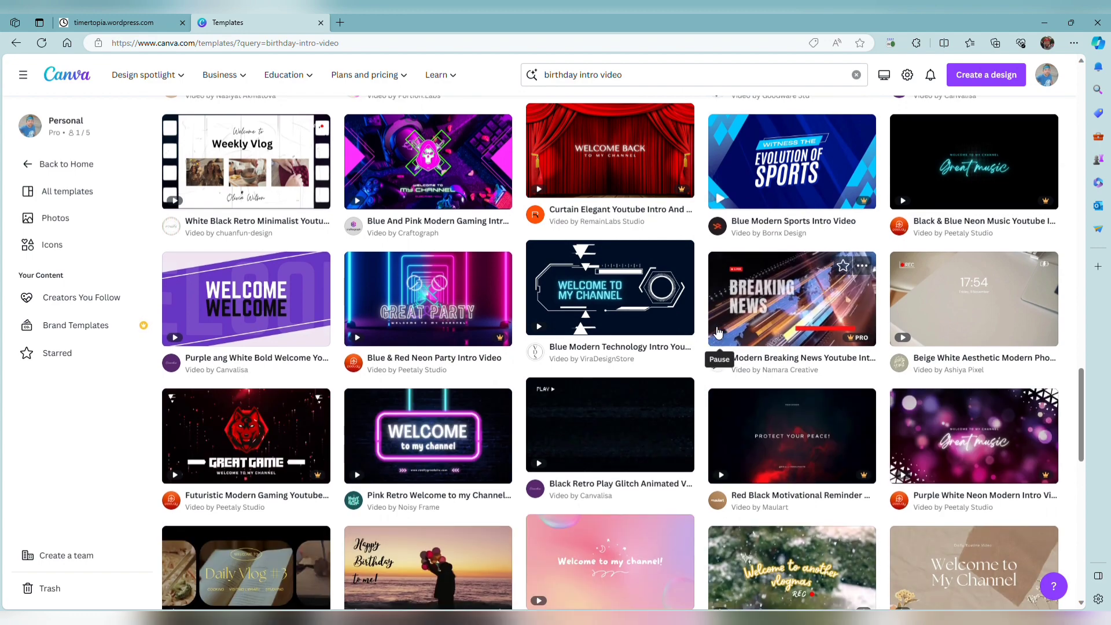
pyautogui.scroll(-3, 717, 331)
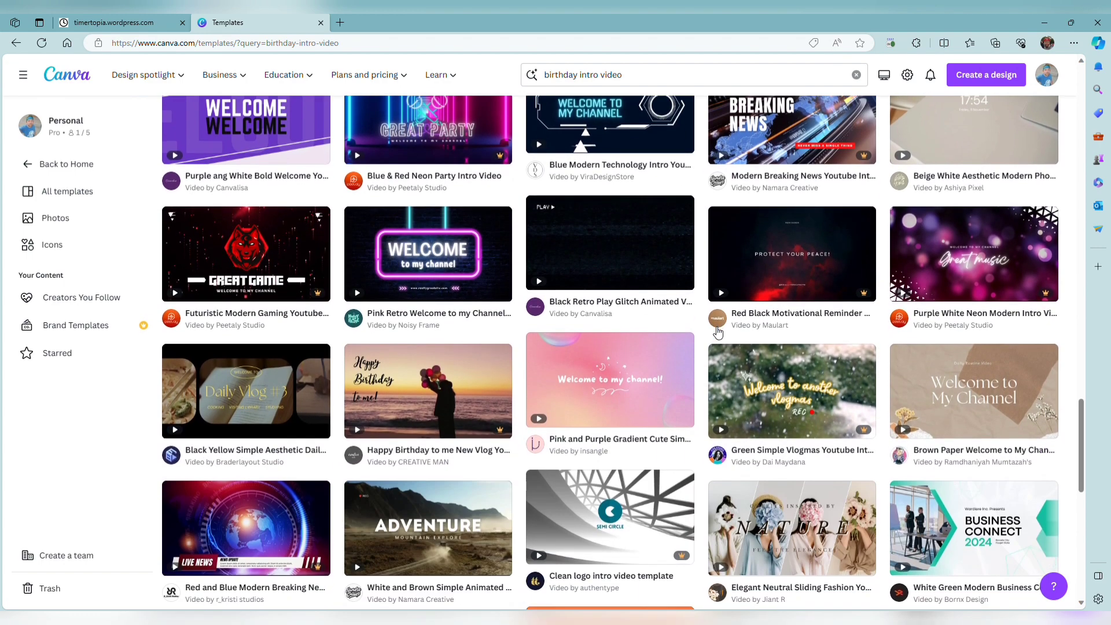
pyautogui.scroll(-3, 717, 331)
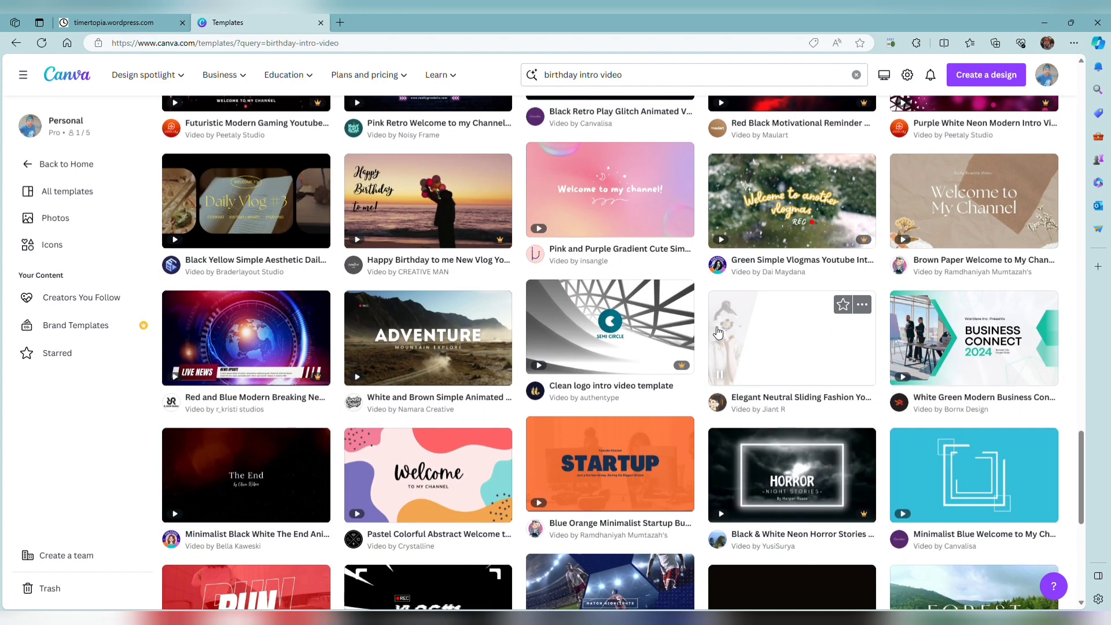
pyautogui.scroll(-4, 717, 331)
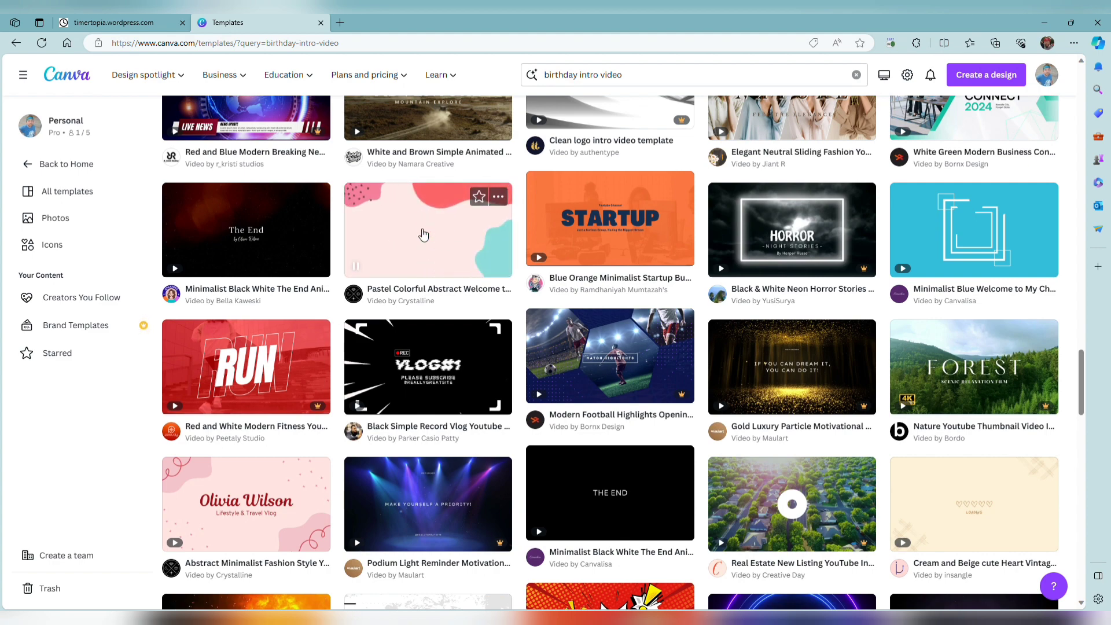
# Open the Pastel Colorful Abstract Welcome to My Chanel YouTube Intro Video template for customizing.
pyautogui.click(422, 234)
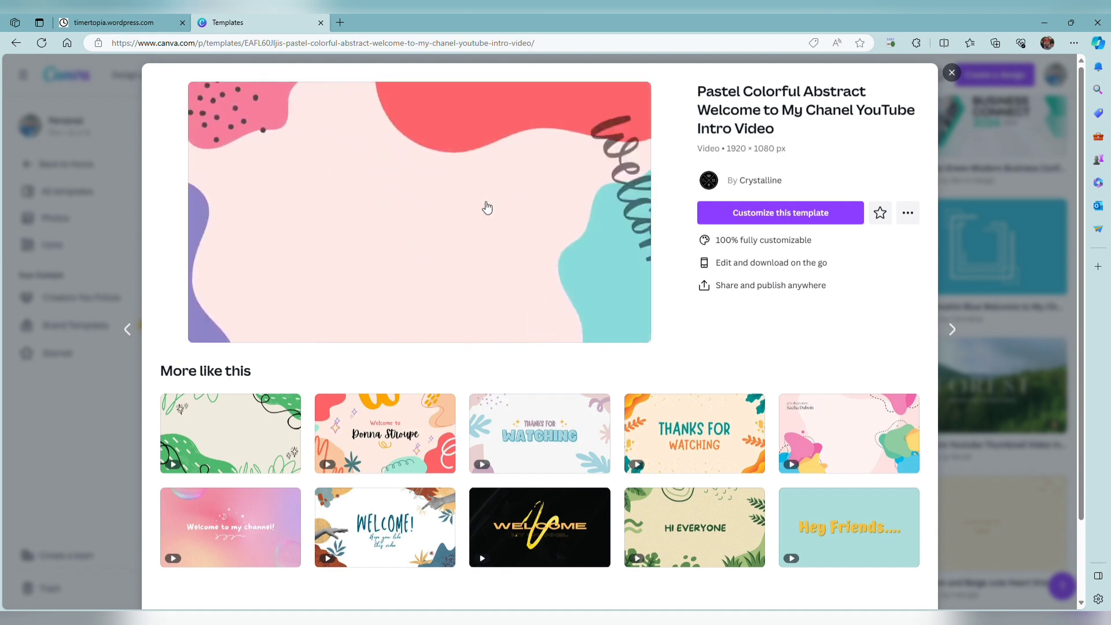
pyautogui.scroll(-1, 514, 405)
pyautogui.scroll(-3, 515, 405)
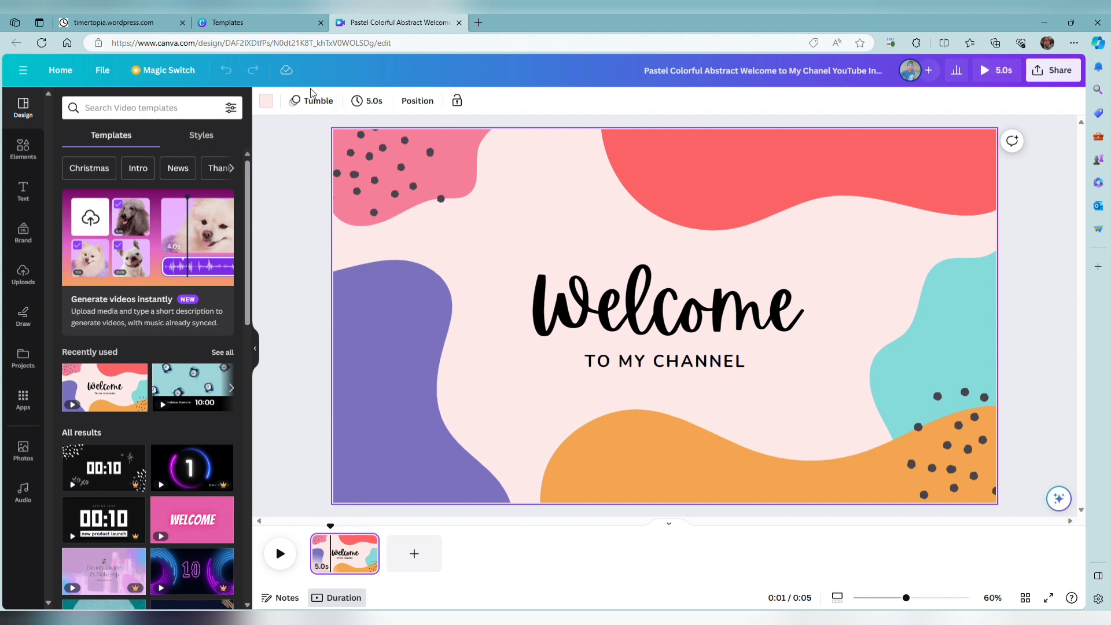
# Change the page's background color to white and play the video to preview its animation.
pyautogui.click(276, 102)
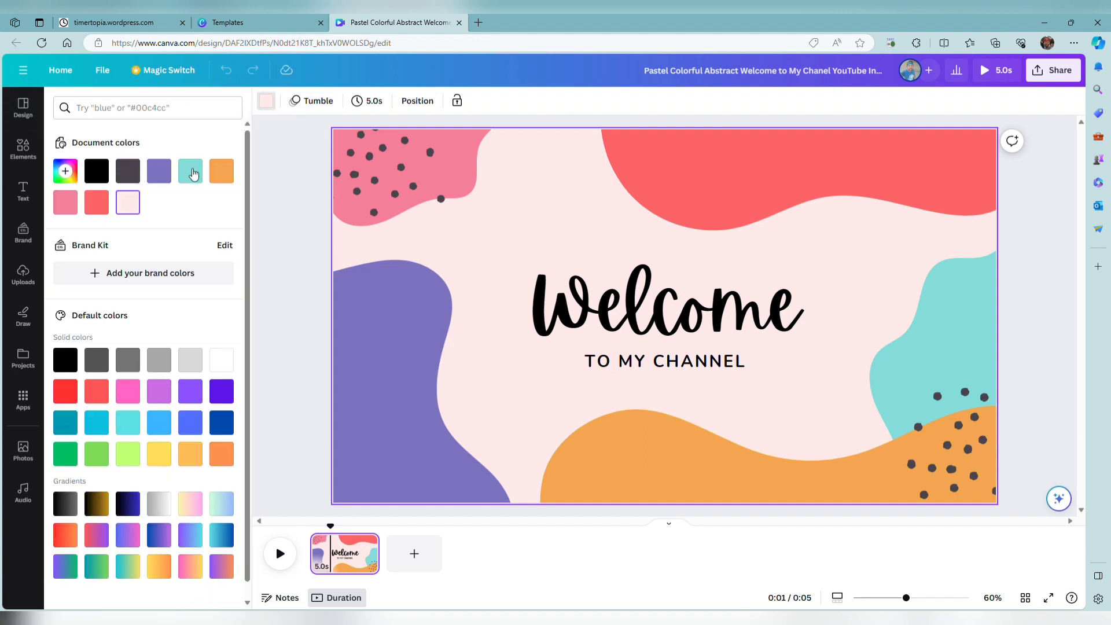
pyautogui.scroll(-1, 169, 421)
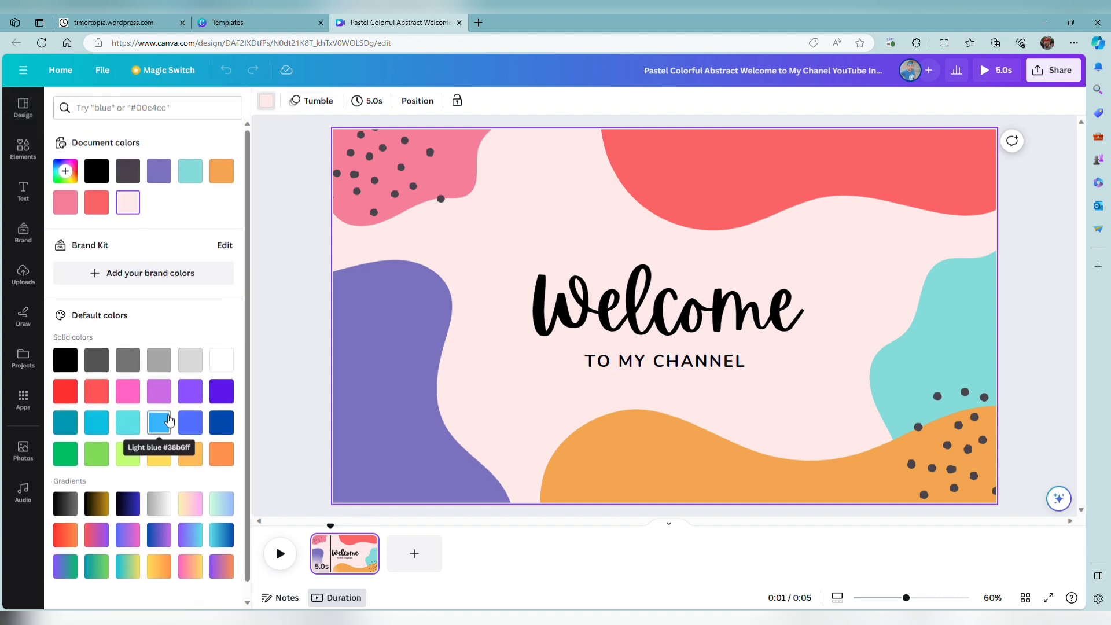
pyautogui.scroll(1, 169, 419)
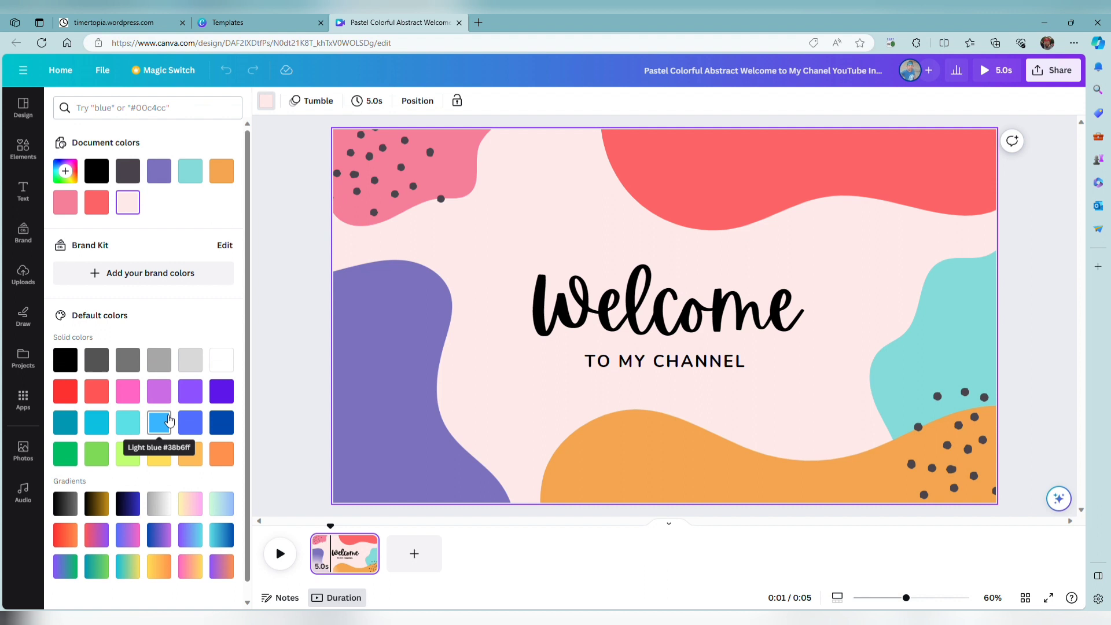
pyautogui.click(223, 354)
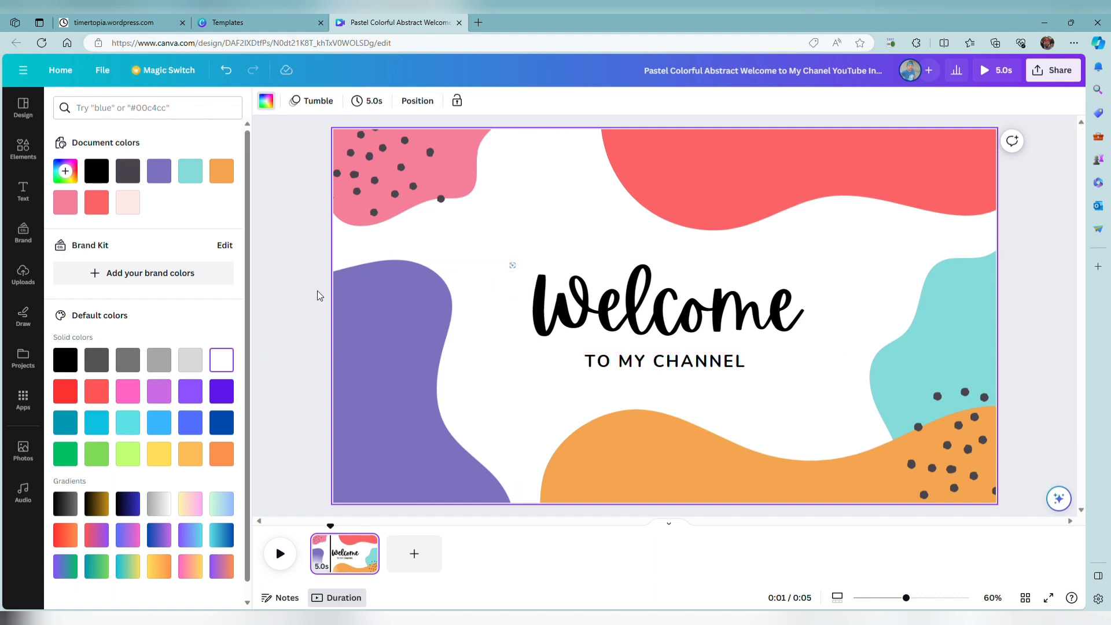
pyautogui.click(292, 286)
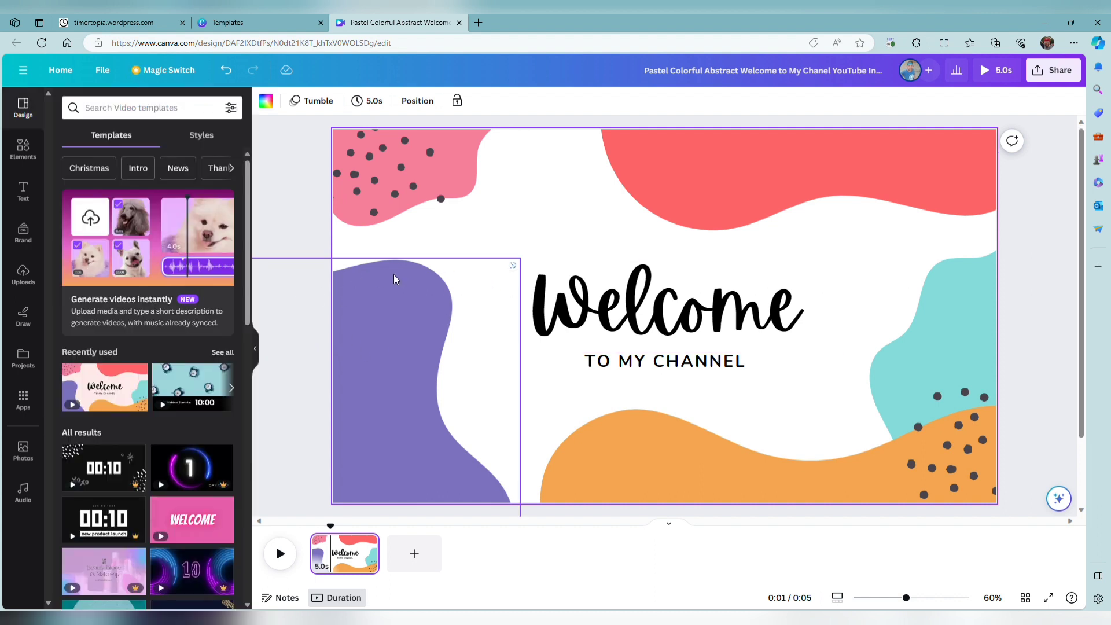
pyautogui.click(285, 557)
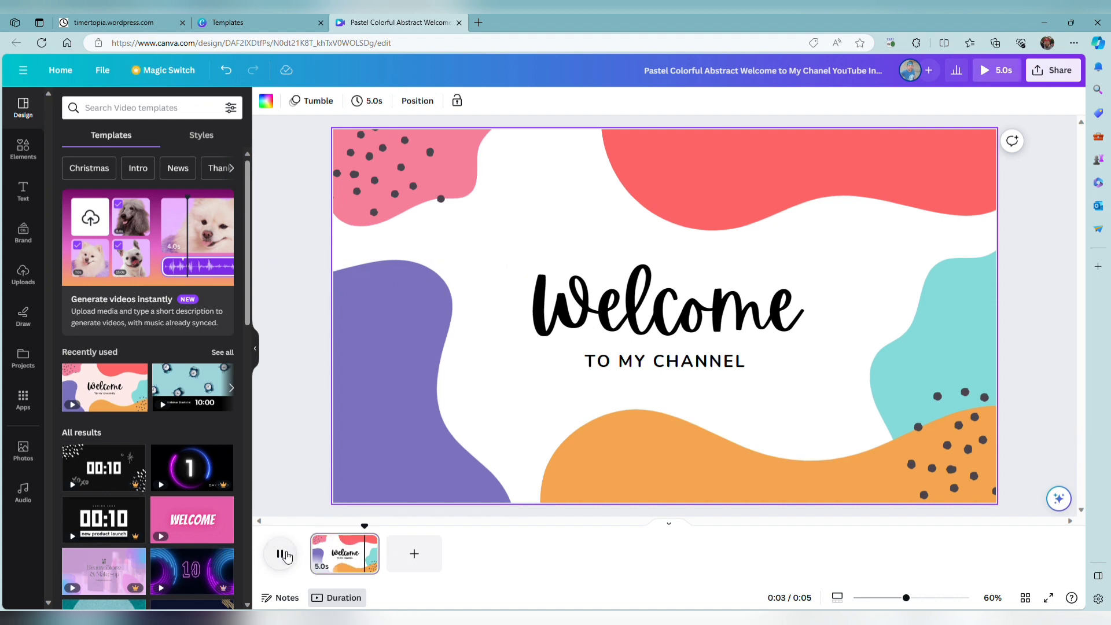
pyautogui.click(280, 554)
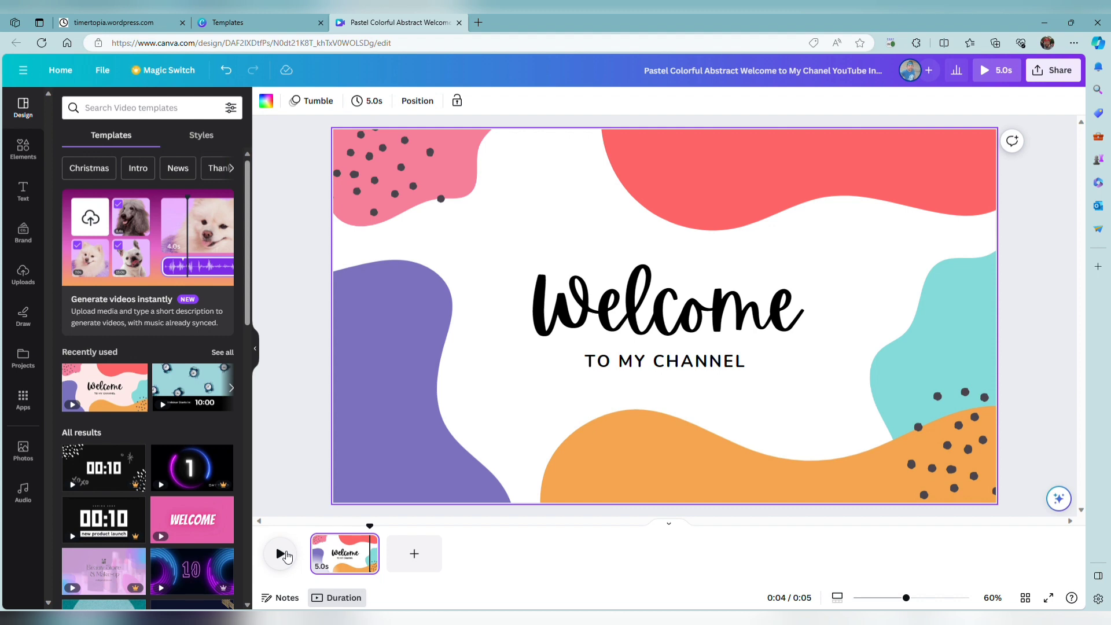
# Switch to the Timertopia site and open the 5 minutes timer from its count-down timers.
pyautogui.click(117, 24)
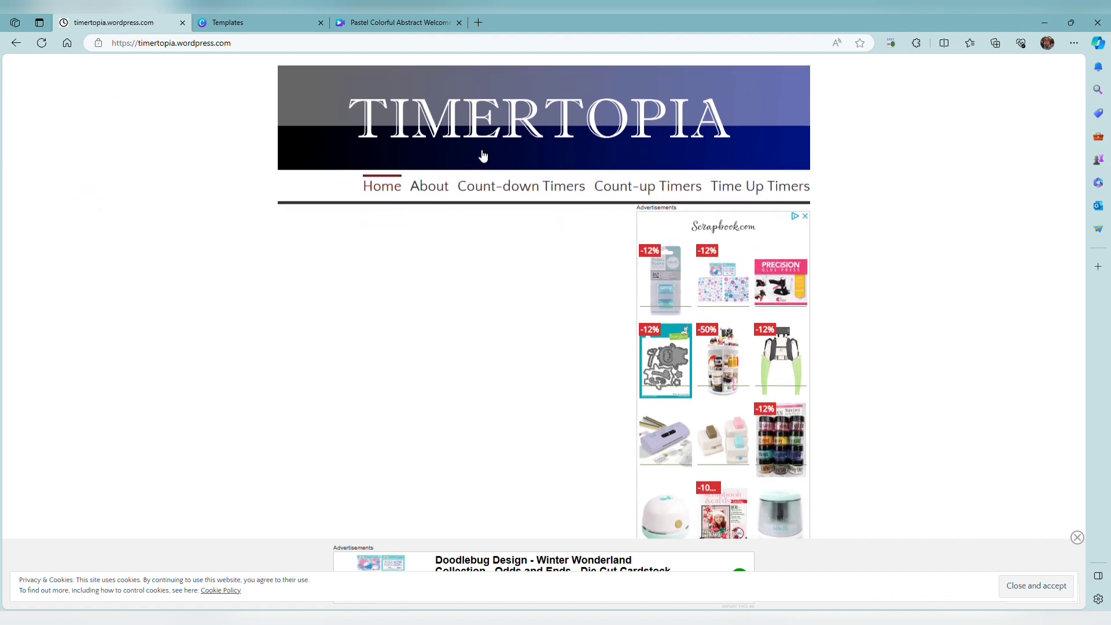
pyautogui.click(511, 192)
pyautogui.scroll(-4, 509, 191)
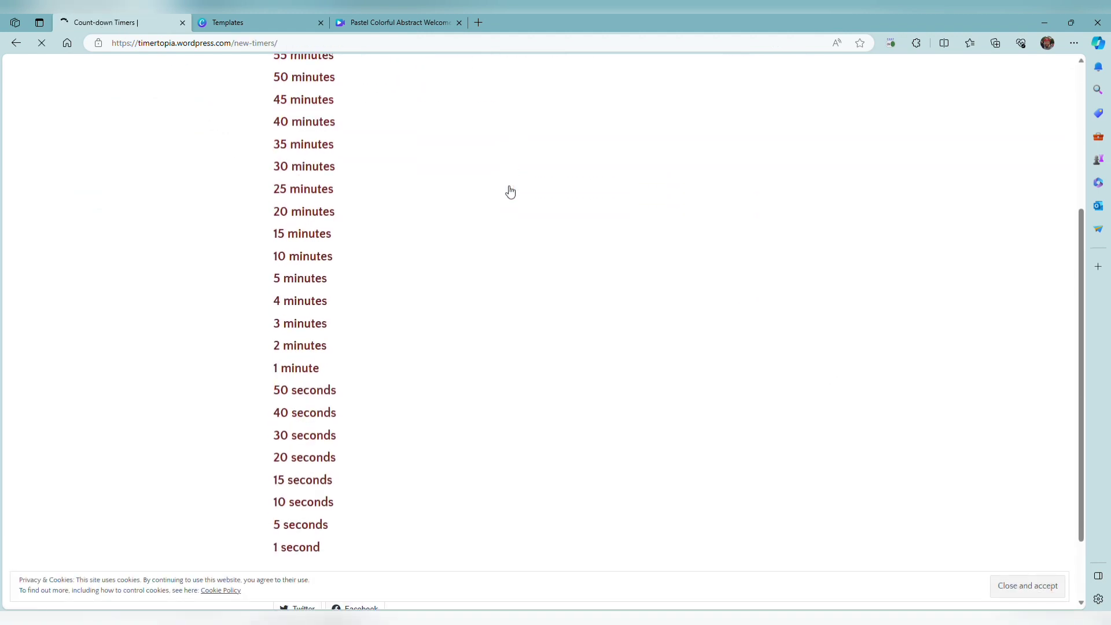
pyautogui.scroll(3, 362, 283)
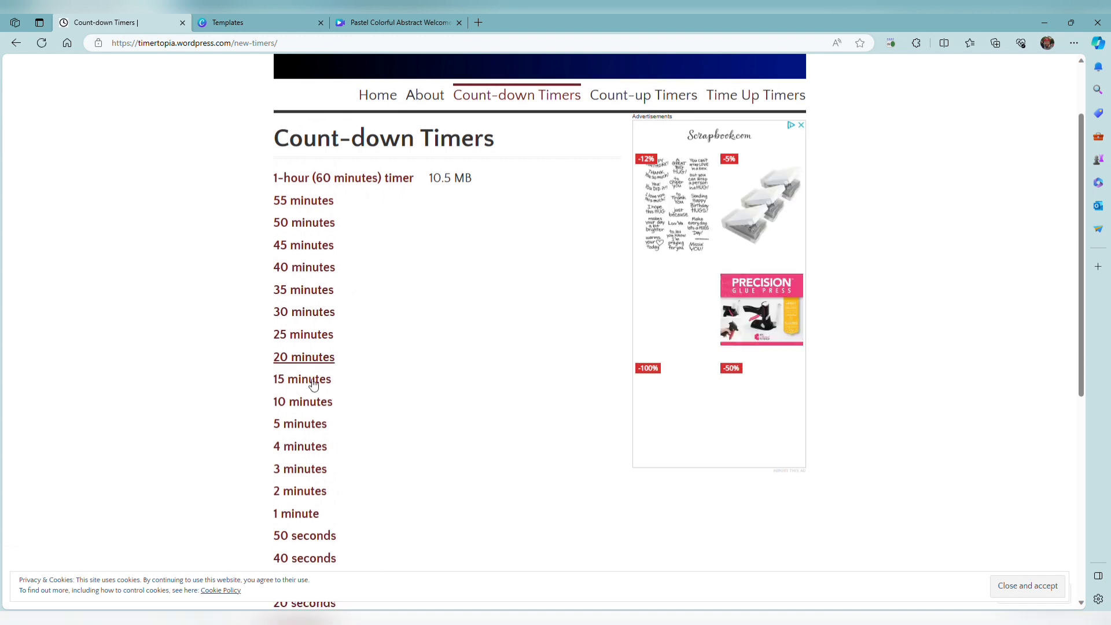
pyautogui.click(297, 431)
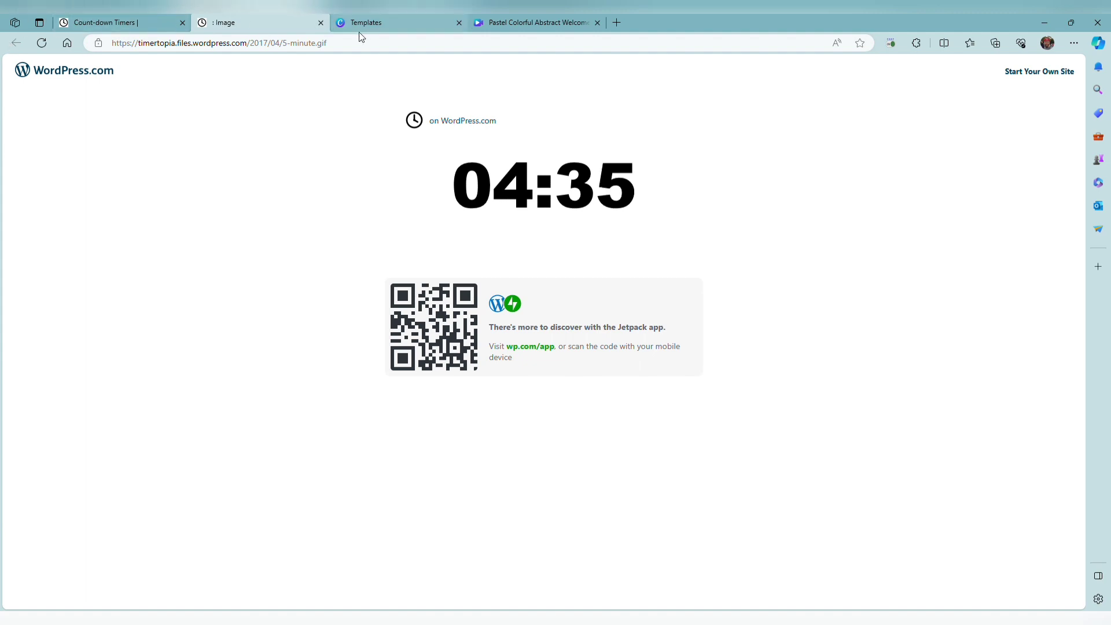
# Return to the Pastel Colorful Abstract Welcome design in the Canva editor.
pyautogui.click(376, 24)
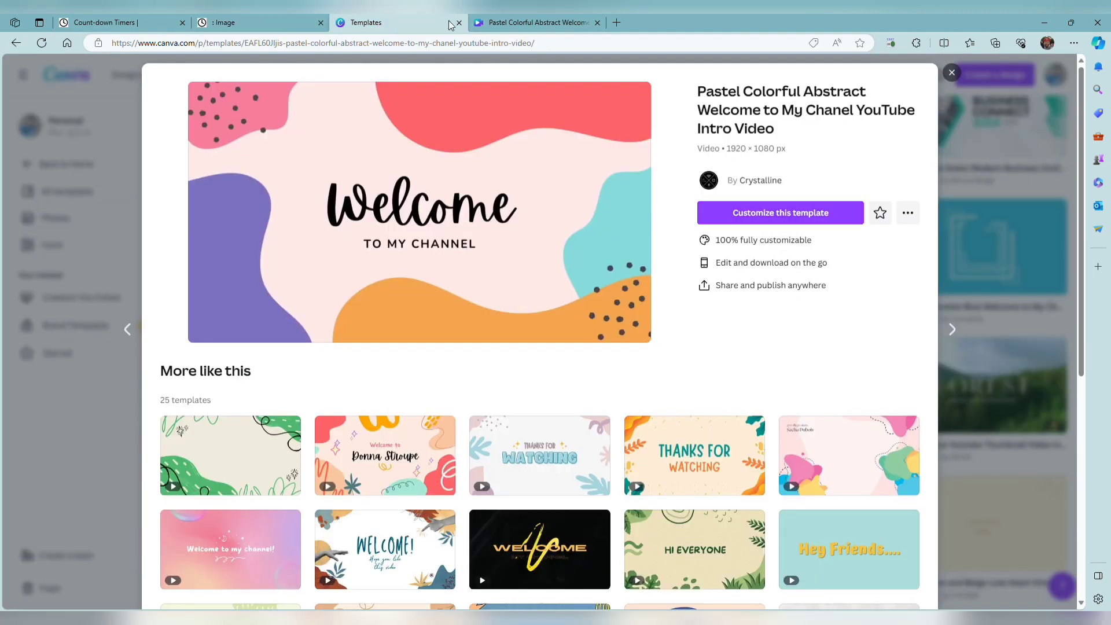
pyautogui.click(513, 28)
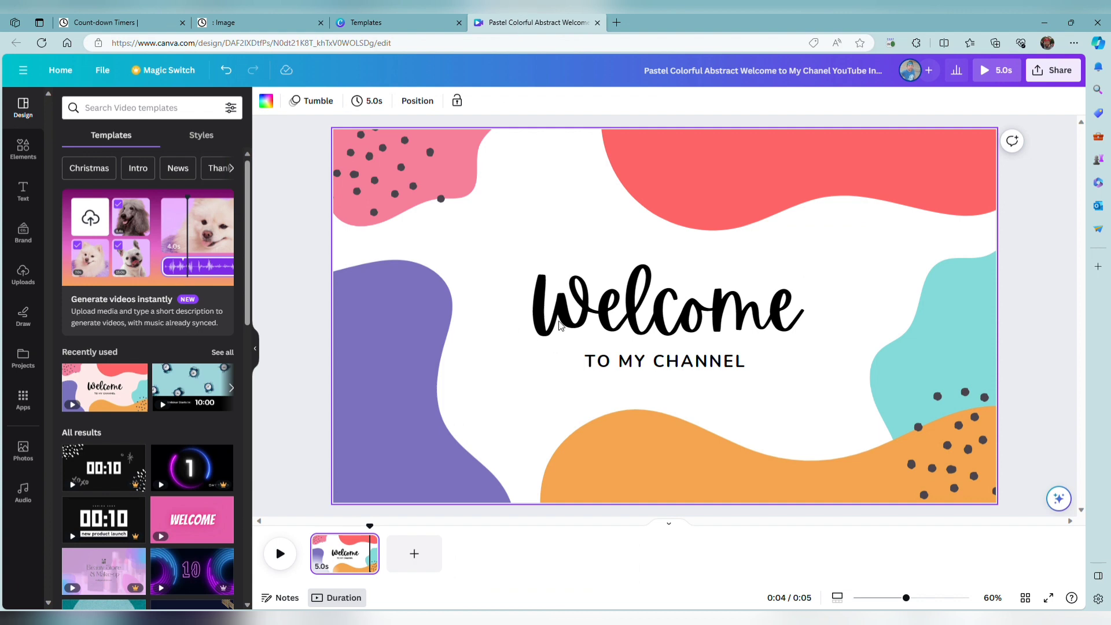
# Replace the subtitle under the Welcome heading with "TO MY BIRTDHAY STREAM".
pyautogui.click(602, 299)
pyautogui.click(602, 299)
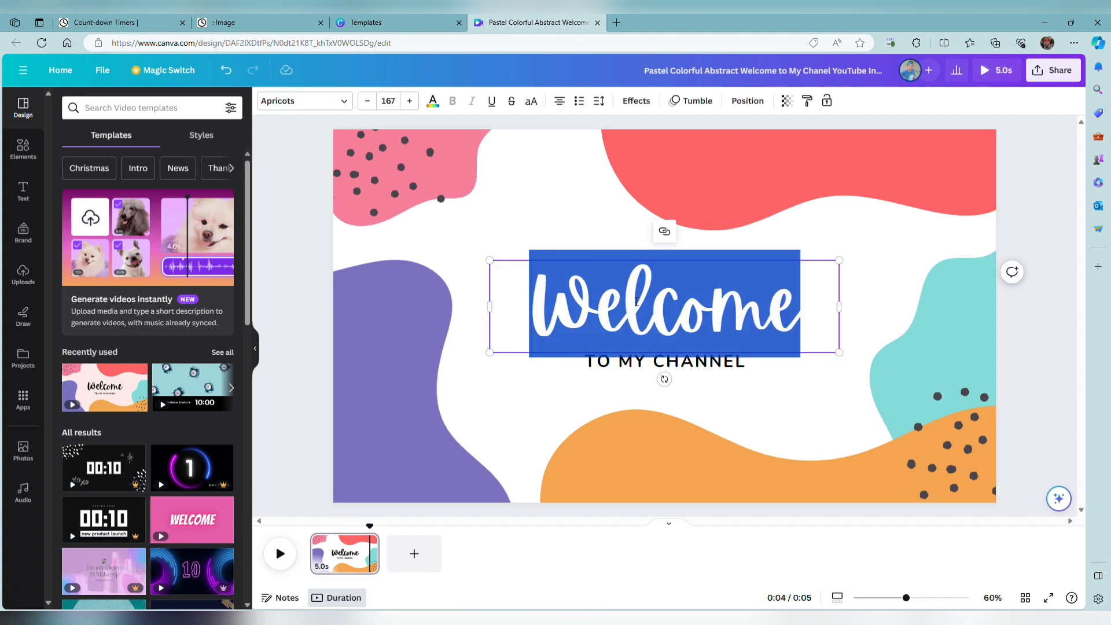
pyautogui.click(736, 387)
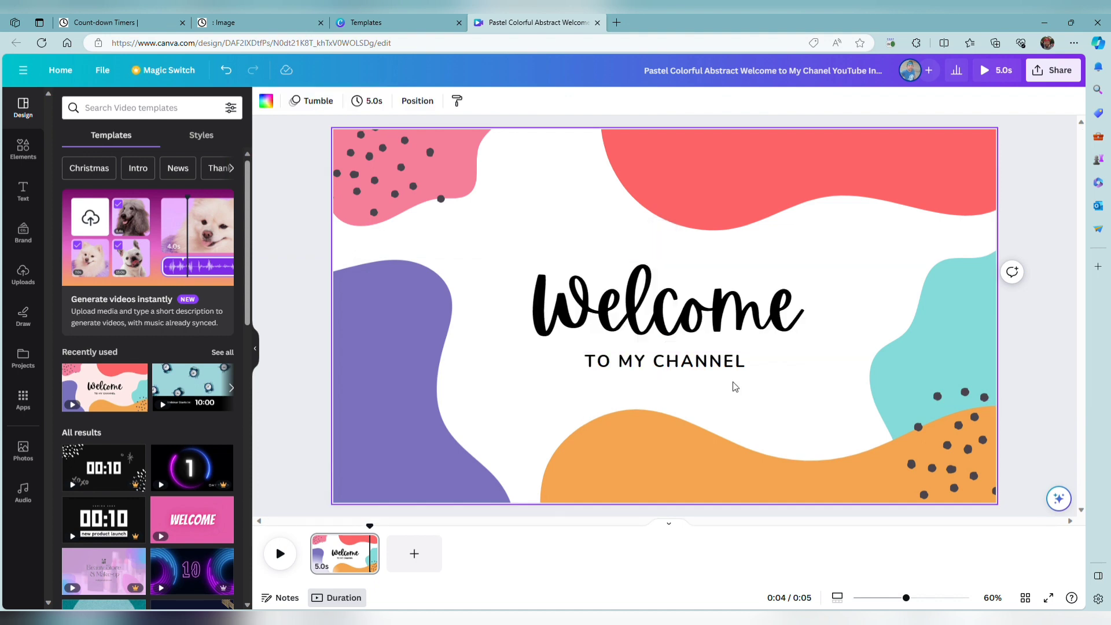
pyautogui.doubleClick(729, 373)
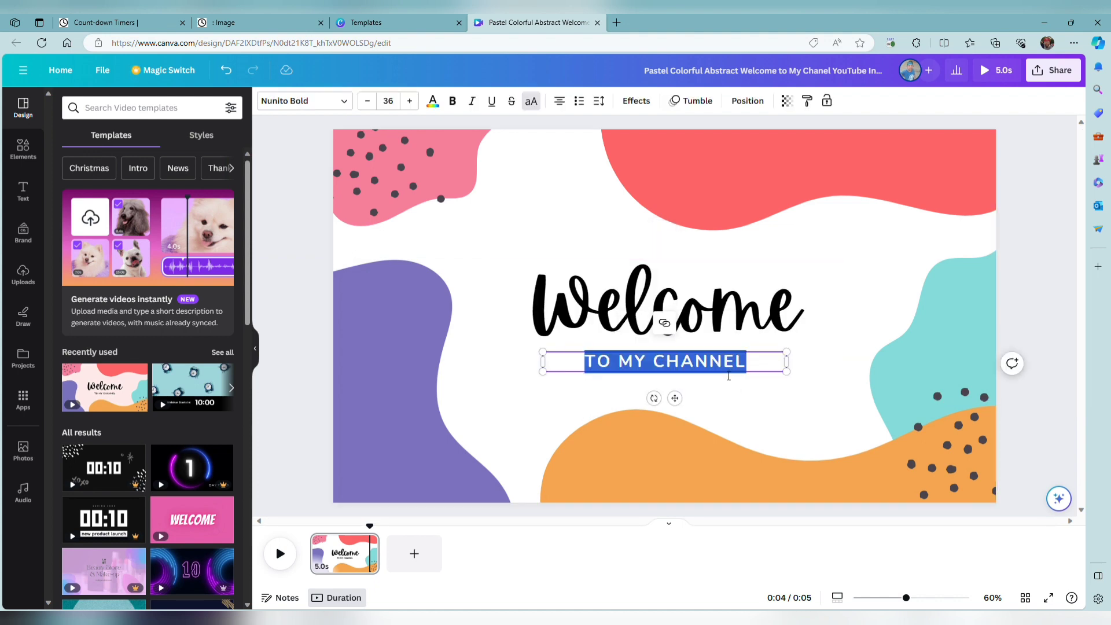
pyautogui.write('TO MY ')
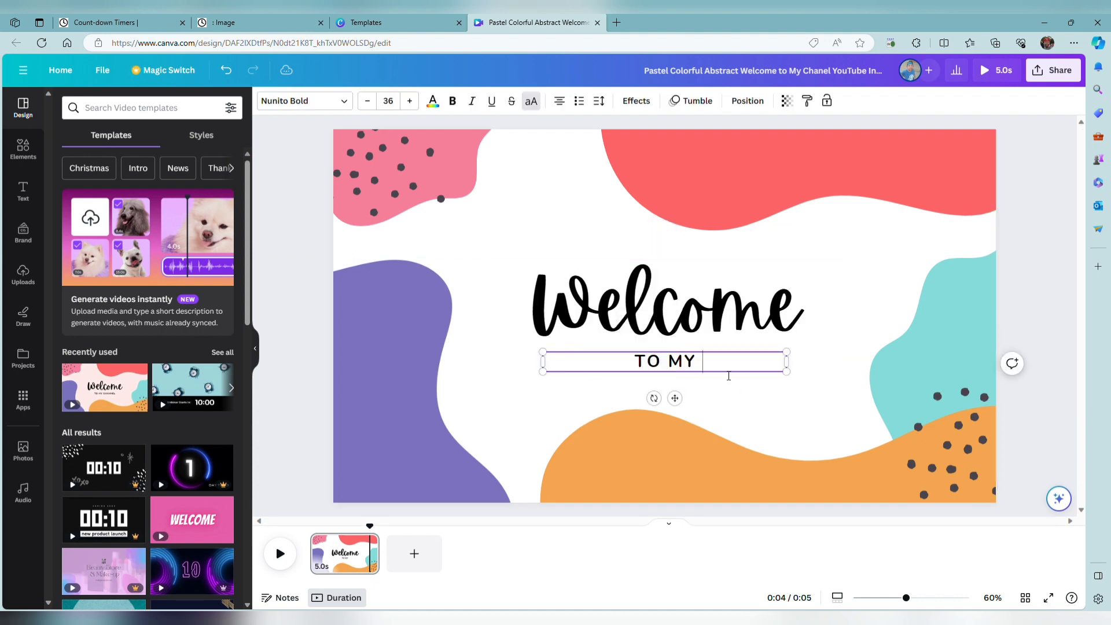
pyautogui.write('BIRTDH')
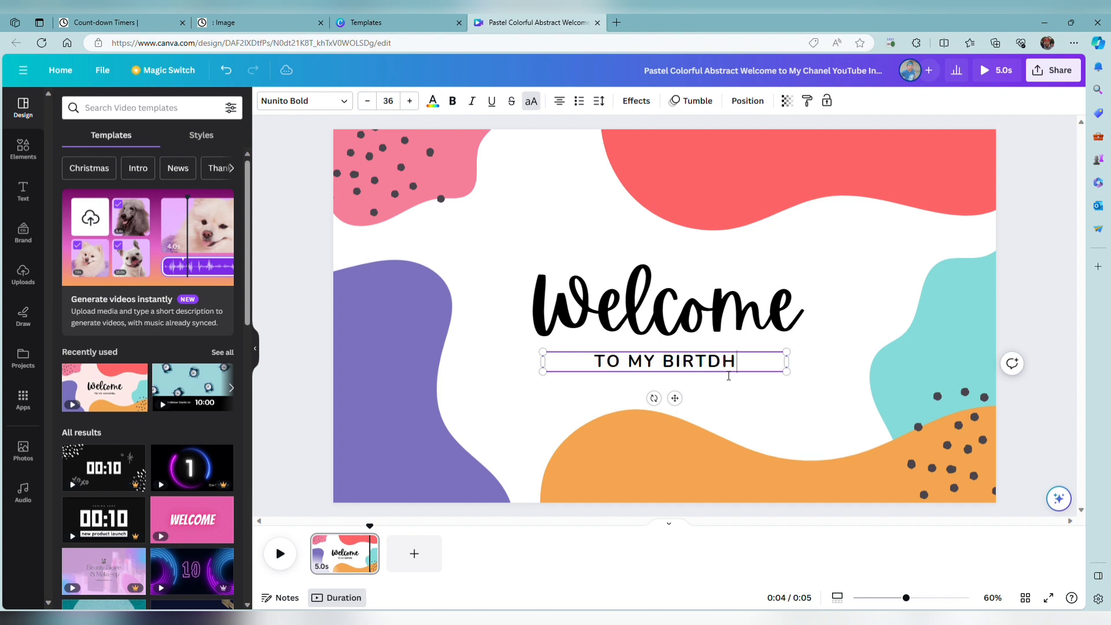
pyautogui.write('AY STREAM')
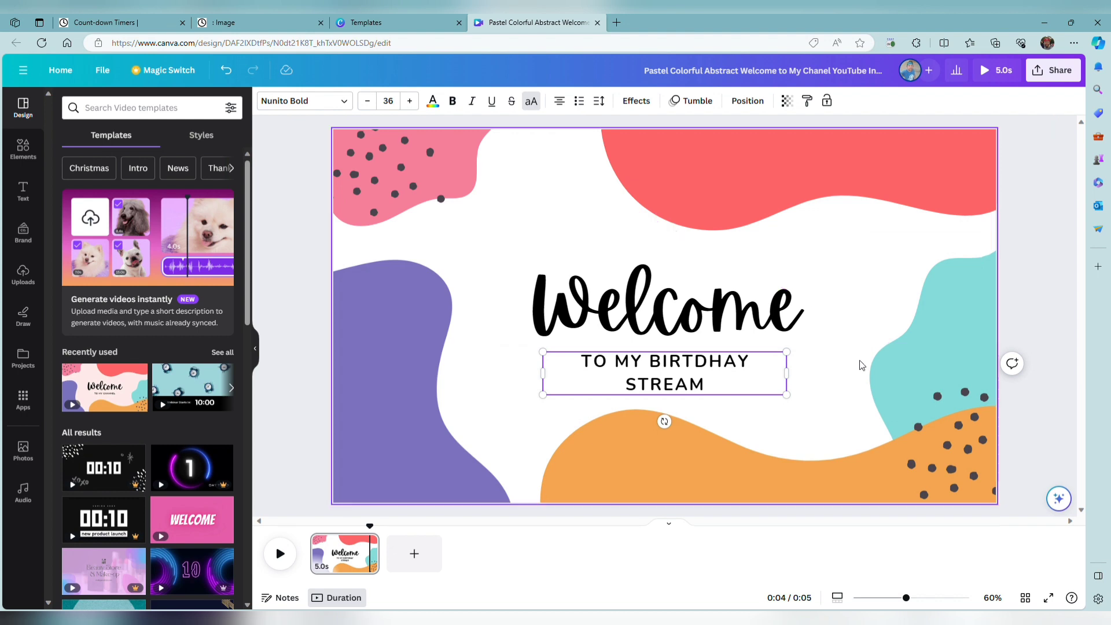
# Set the purple shape's Tumble animation to run on both enter and exit, and play the page to preview it.
pyautogui.click(359, 400)
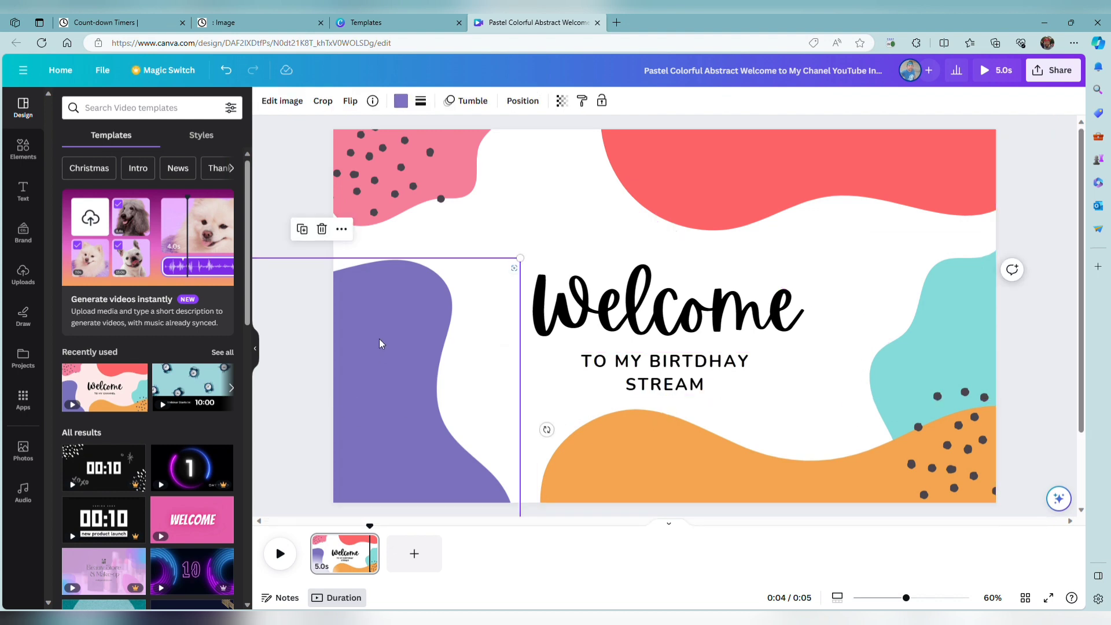
pyautogui.click(471, 107)
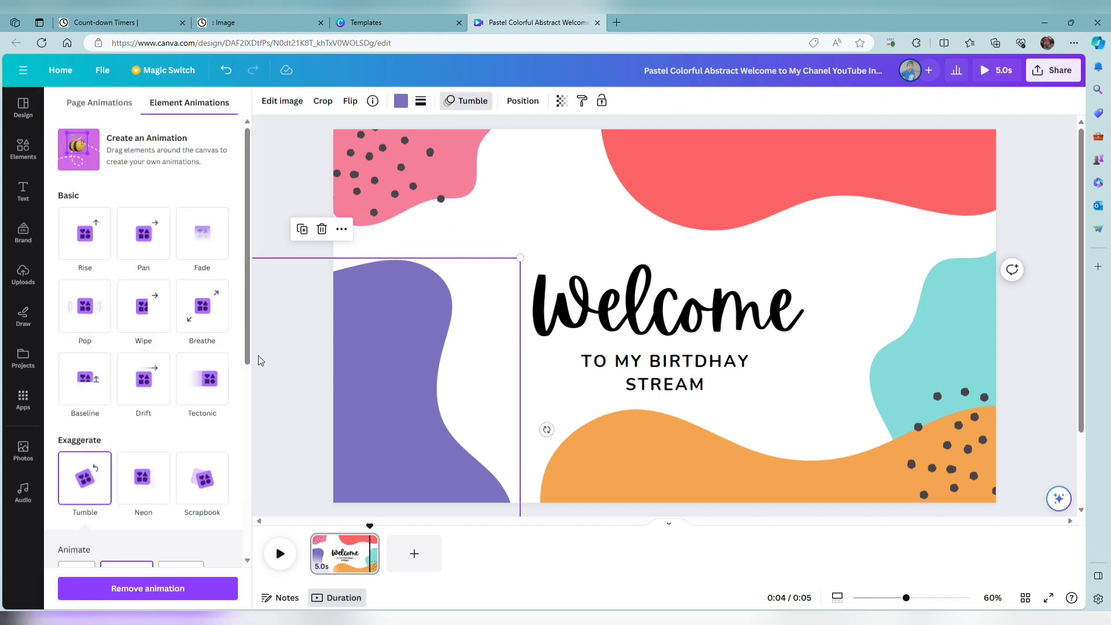
pyautogui.scroll(-2, 204, 433)
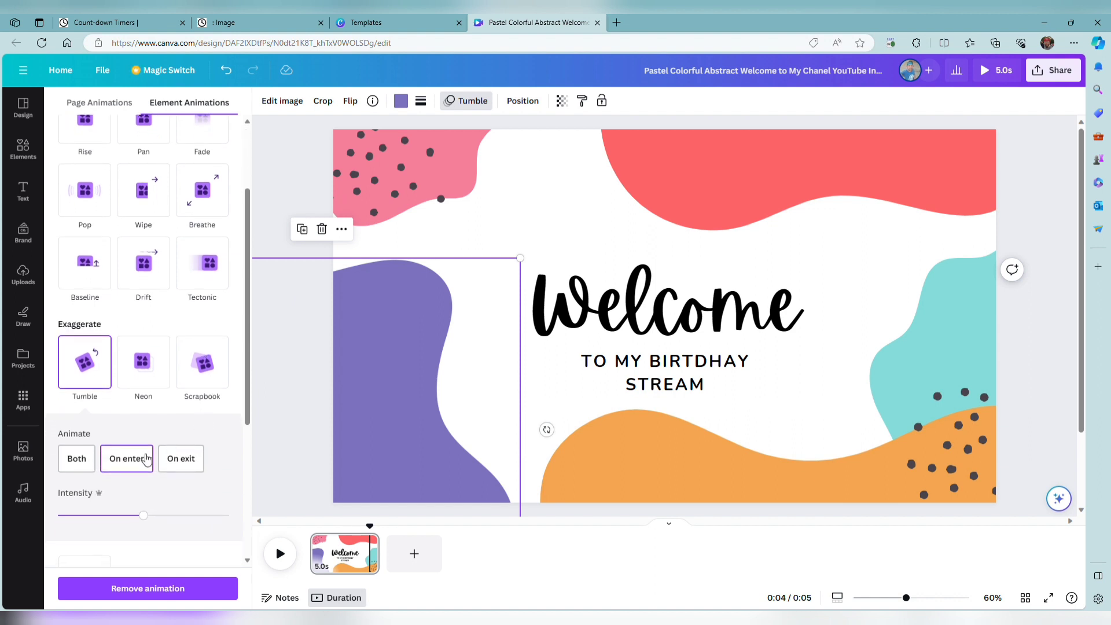
pyautogui.click(84, 460)
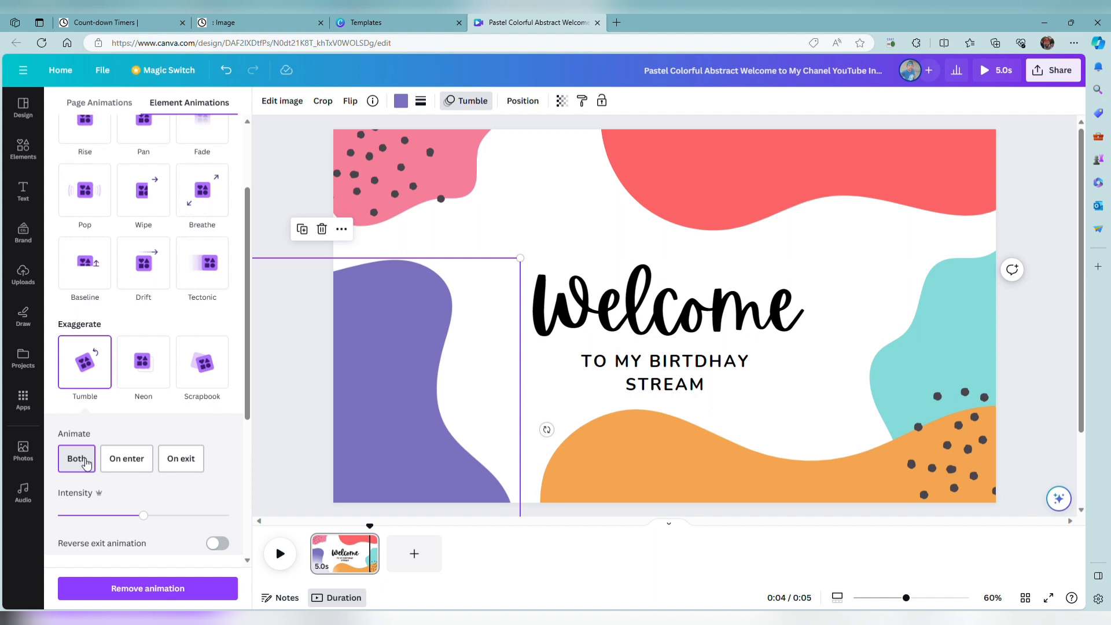
pyautogui.click(290, 564)
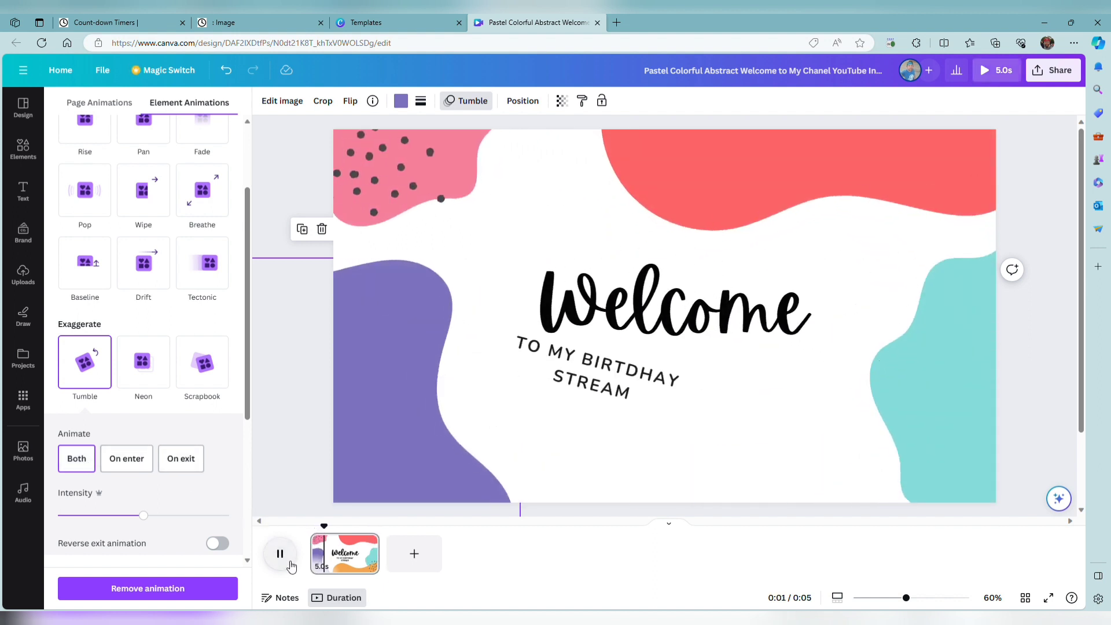
# Set the Tumble animation of the pink corner shape and its dots to Both.
pyautogui.click(355, 197)
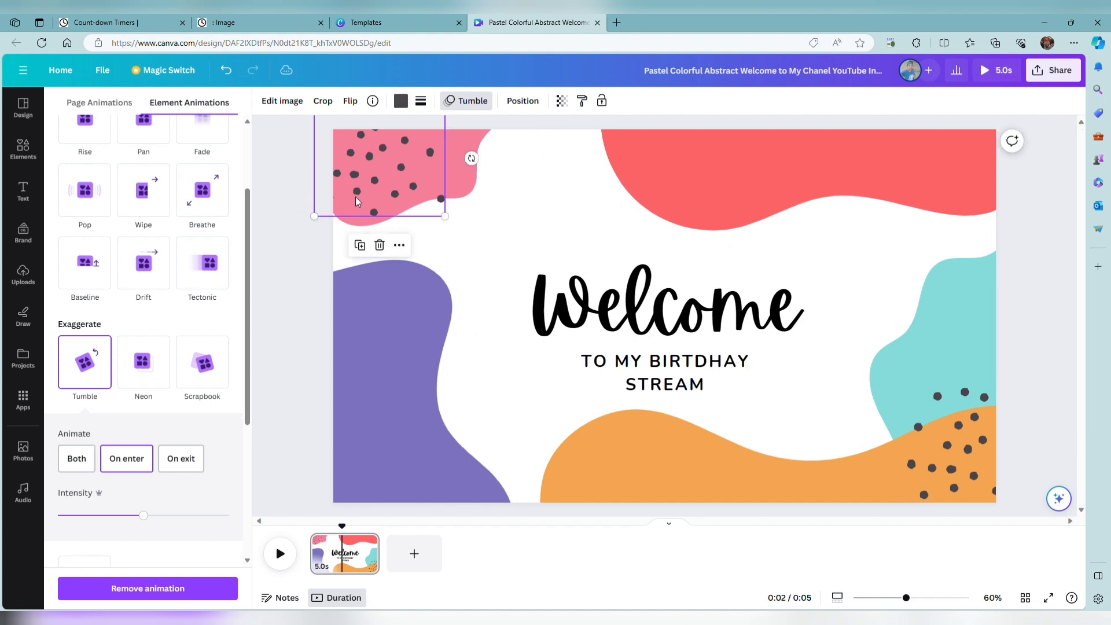
pyautogui.click(463, 181)
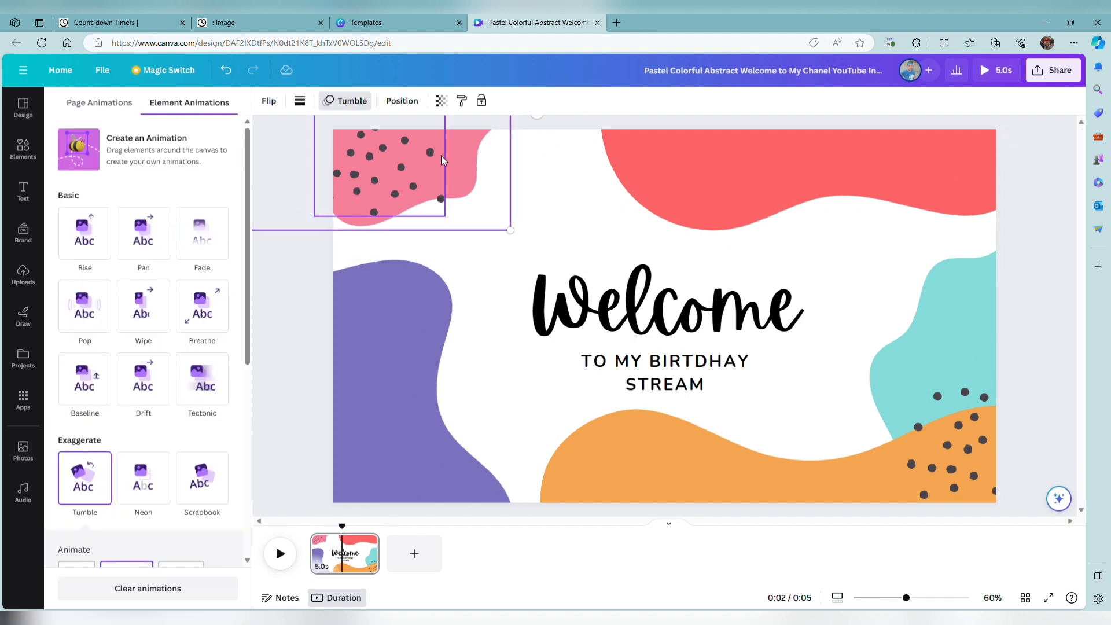
pyautogui.scroll(-3, 213, 428)
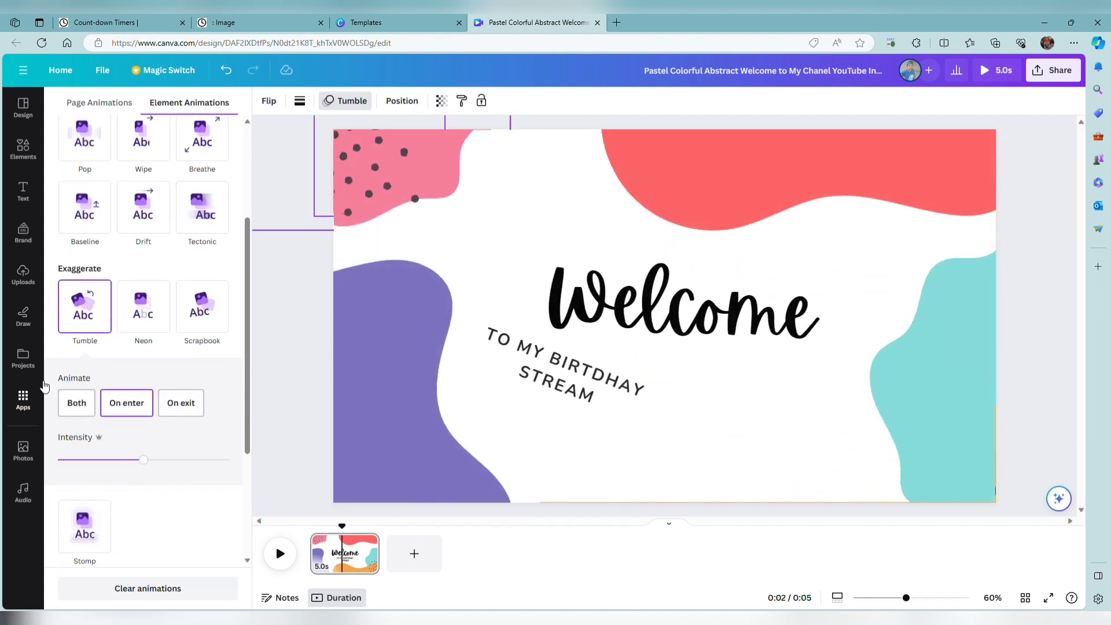
pyautogui.click(77, 401)
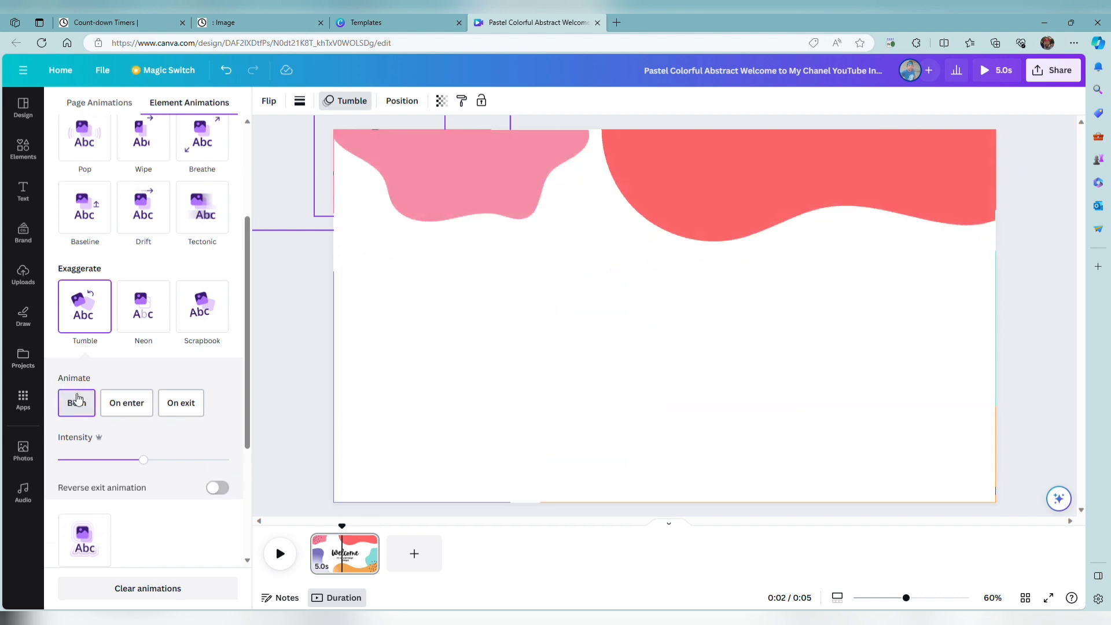
pyautogui.scroll(3, 78, 399)
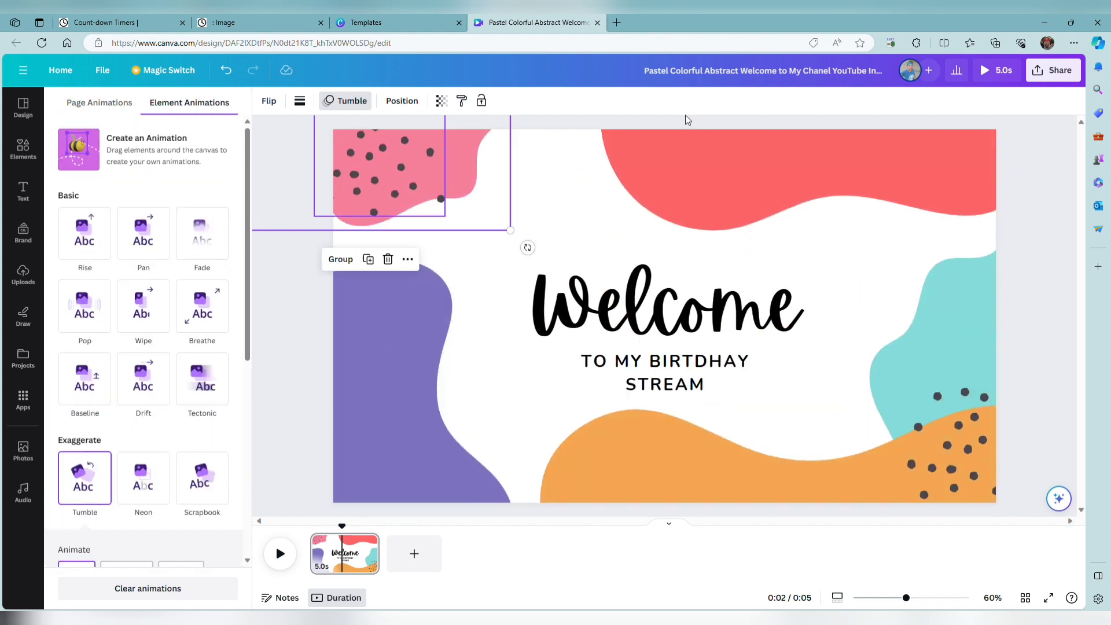
# Set the Tumble animation to Both for the red shape and for the orange shape.
pyautogui.click(716, 147)
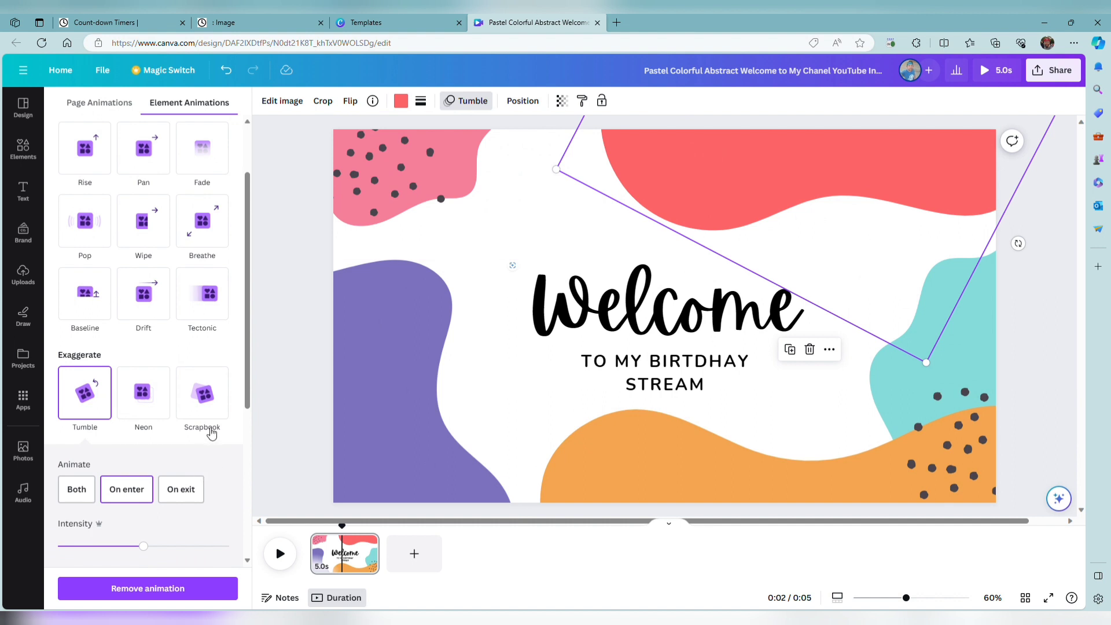
pyautogui.click(76, 489)
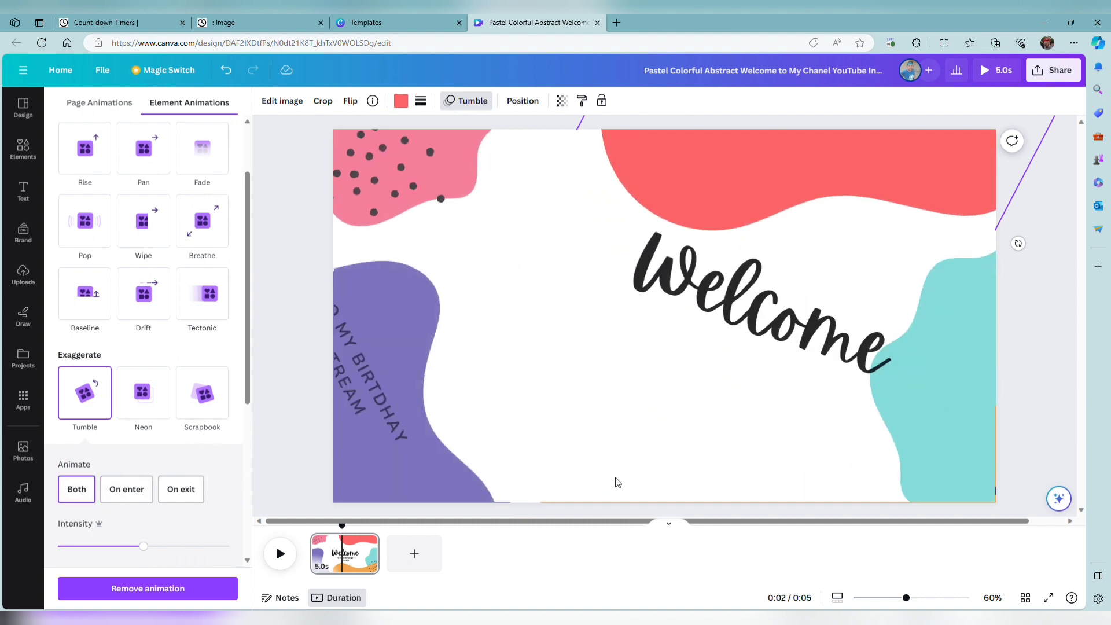
pyautogui.click(657, 478)
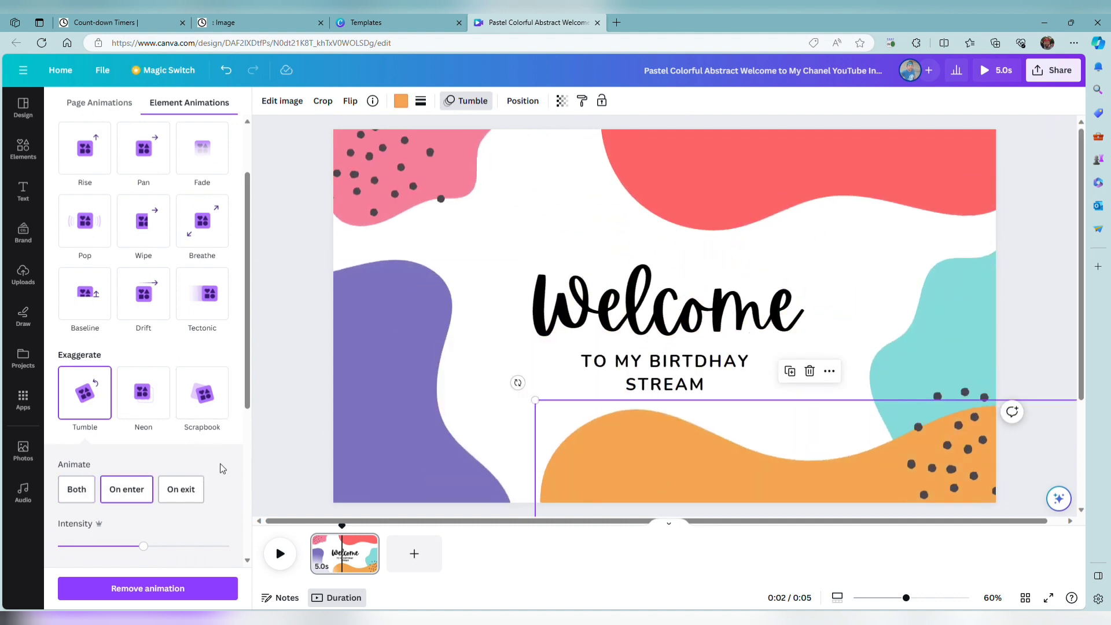
pyautogui.click(75, 488)
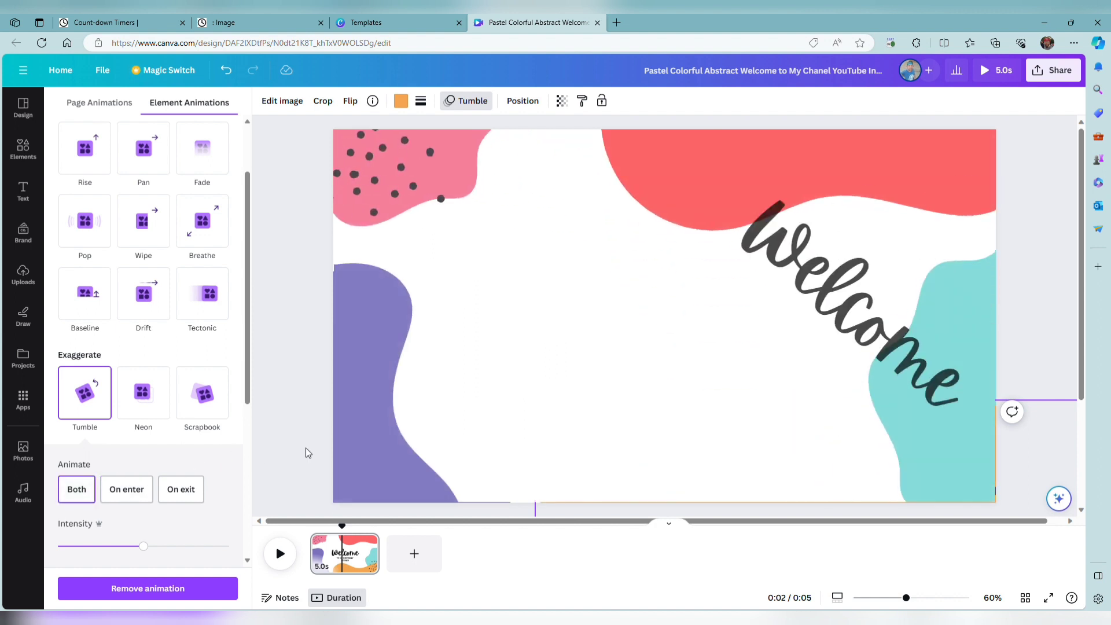
# Set the Tumble animation to Both for the teal shape and for the dots over the orange corner.
pyautogui.click(903, 349)
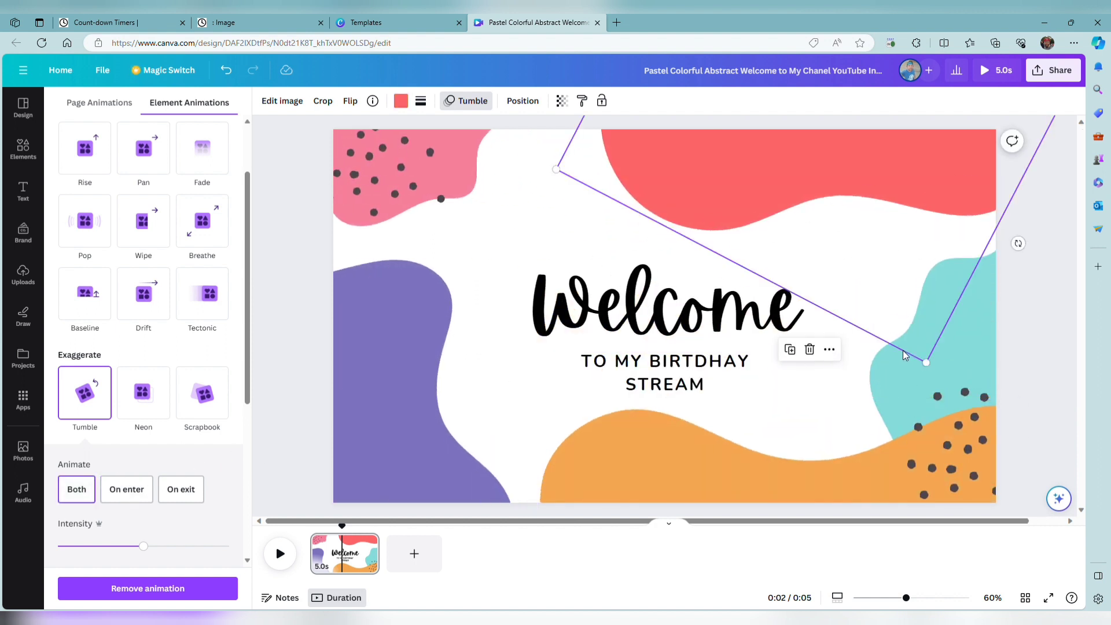
pyautogui.click(902, 369)
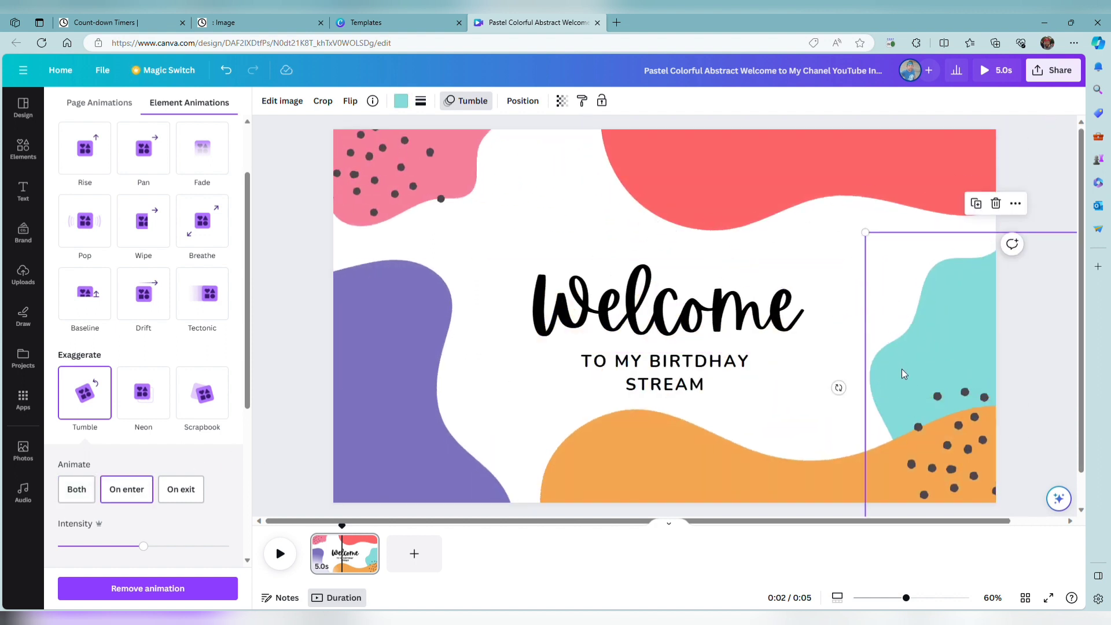
pyautogui.click(75, 488)
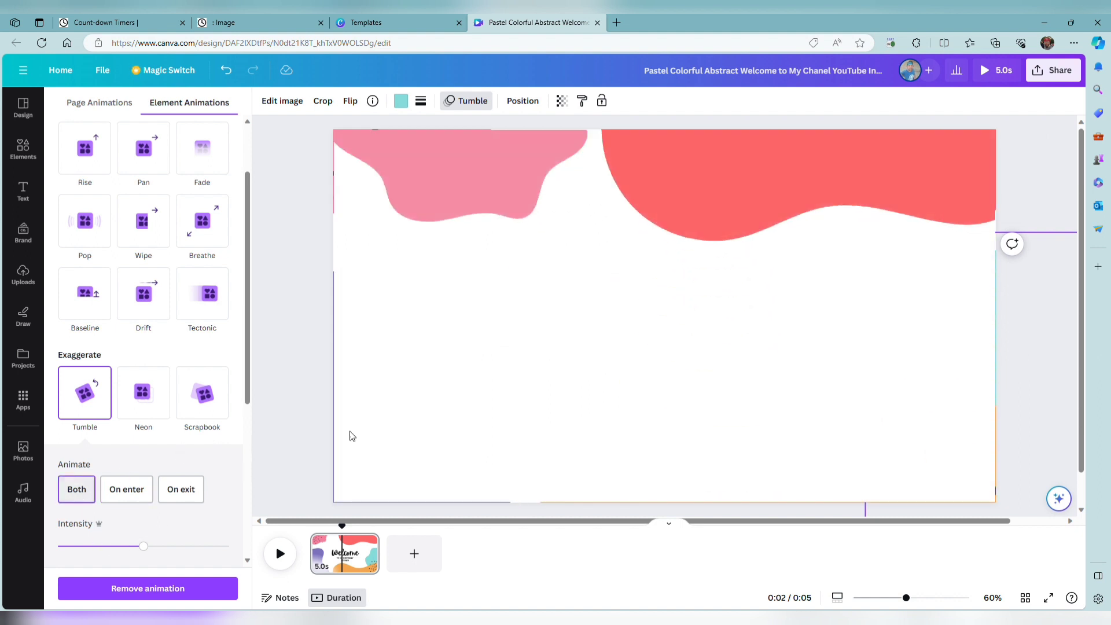
pyautogui.click(959, 462)
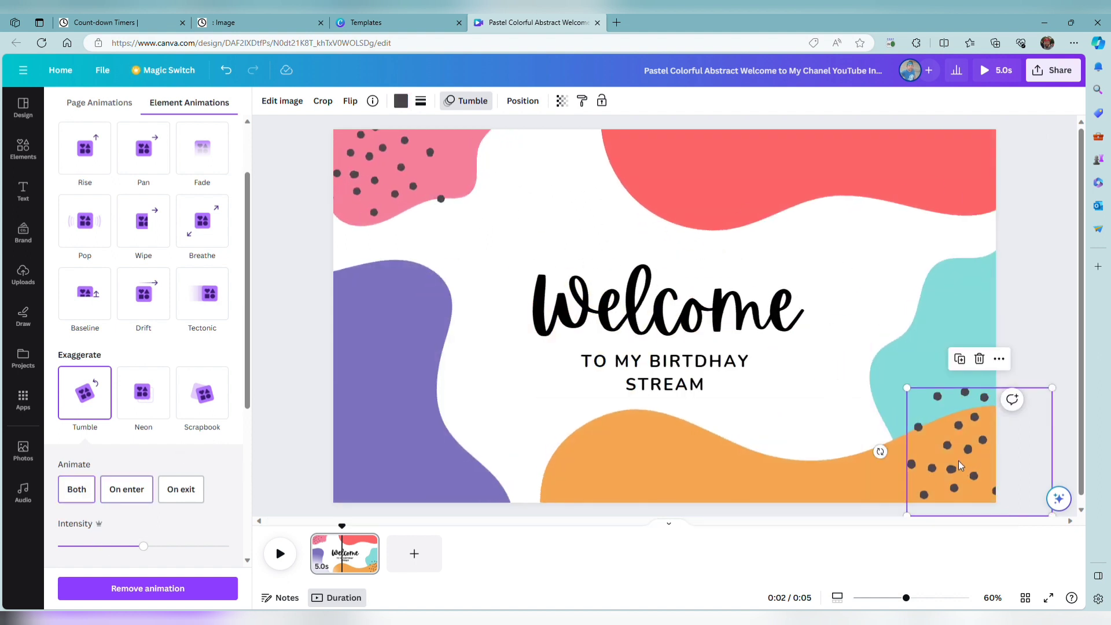
pyautogui.click(76, 488)
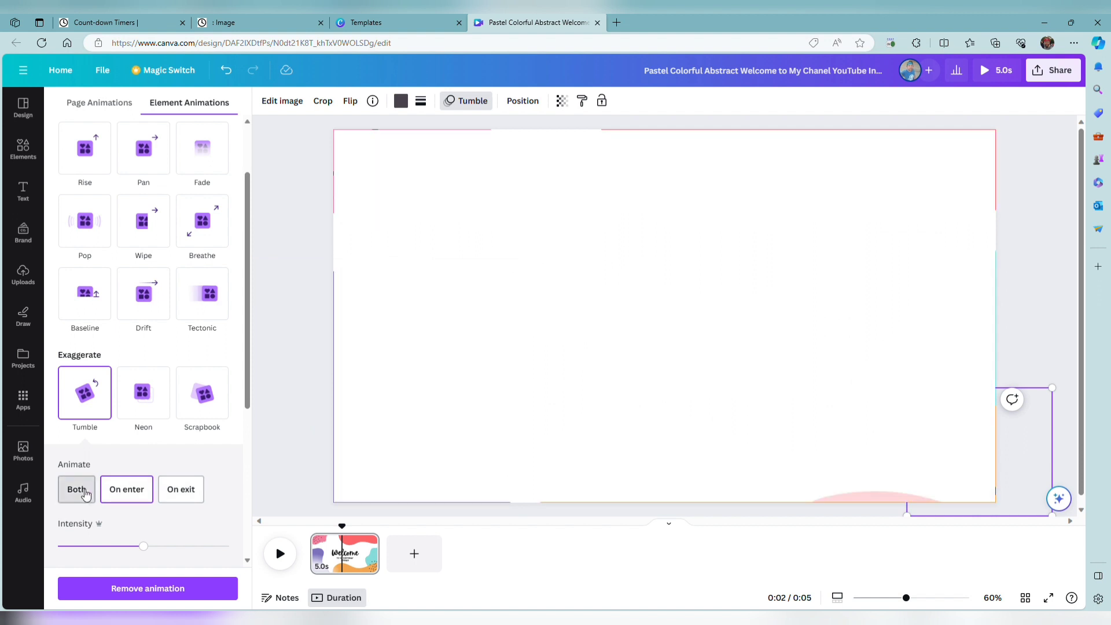
# Check the animation setting of the dots on the pink shape, and replay the page from near its start.
pyautogui.click(467, 139)
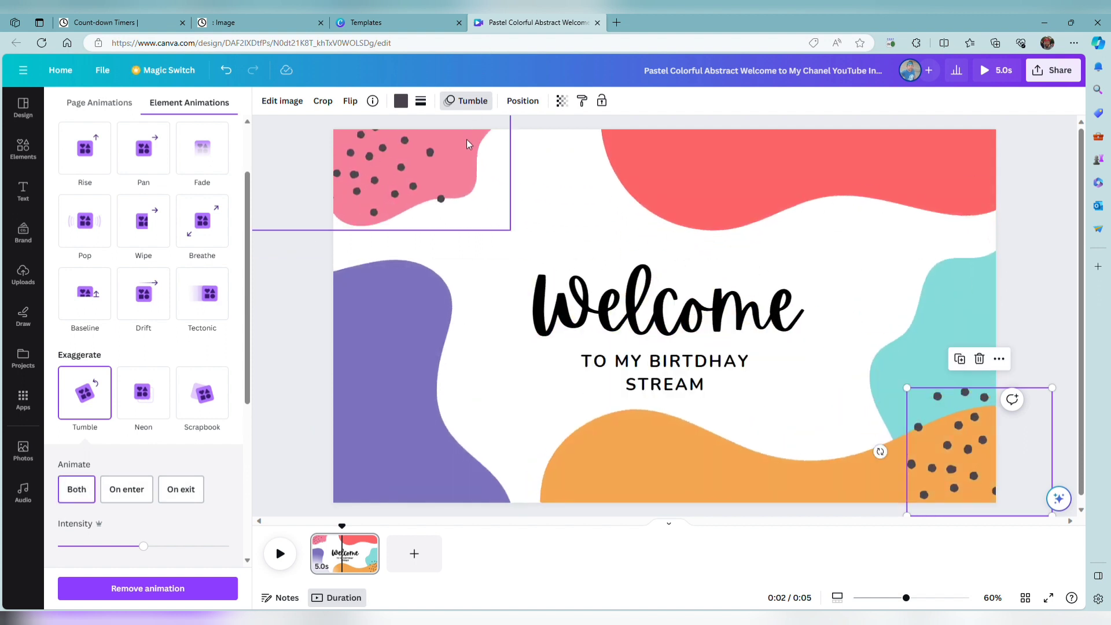
pyautogui.click(417, 154)
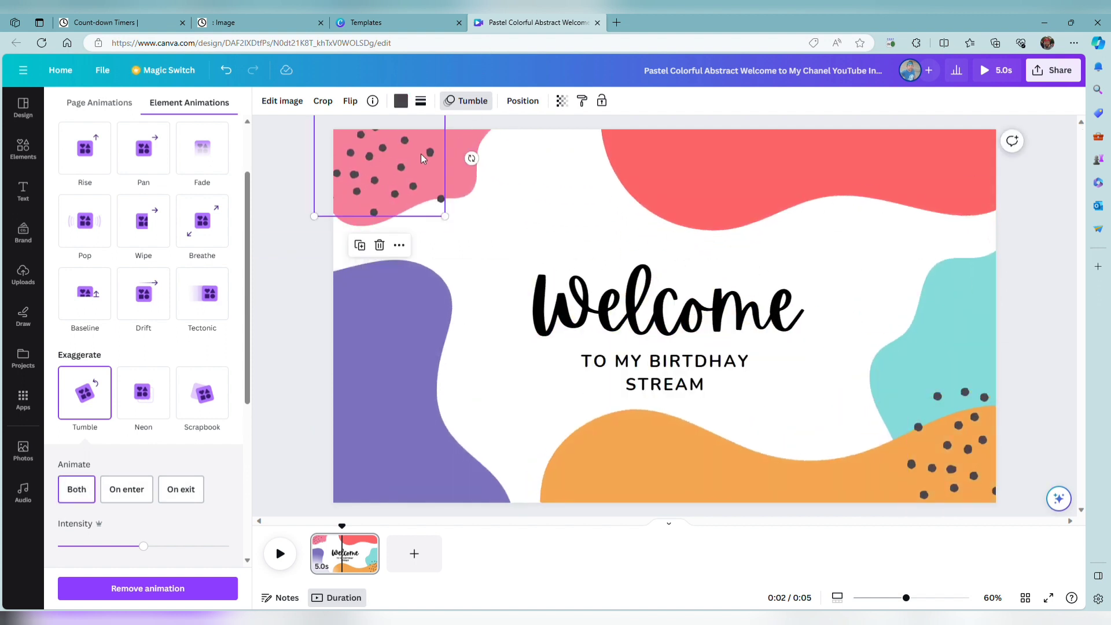
pyautogui.click(275, 297)
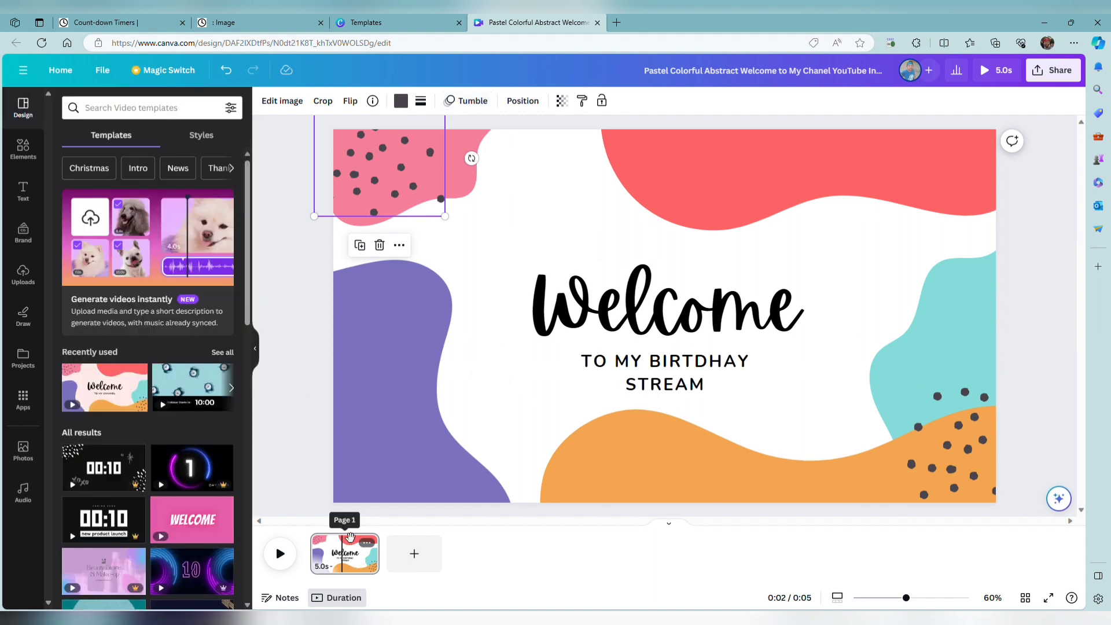
pyautogui.moveTo(343, 529); pyautogui.dragTo(322, 533)
pyautogui.click(280, 556)
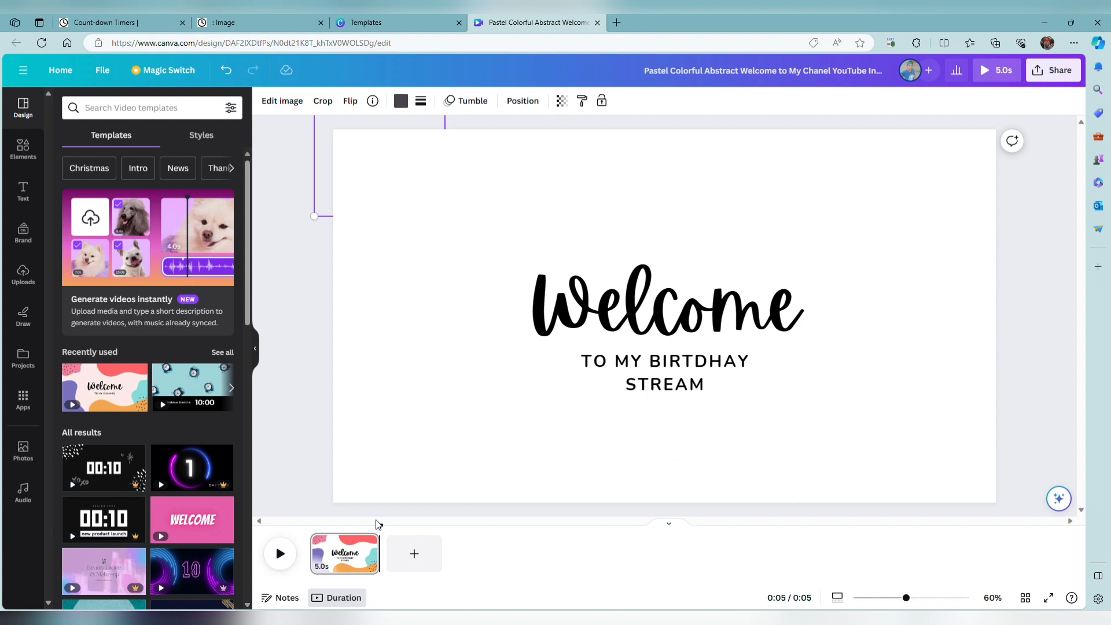
pyautogui.moveTo(391, 537); pyautogui.dragTo(310, 527)
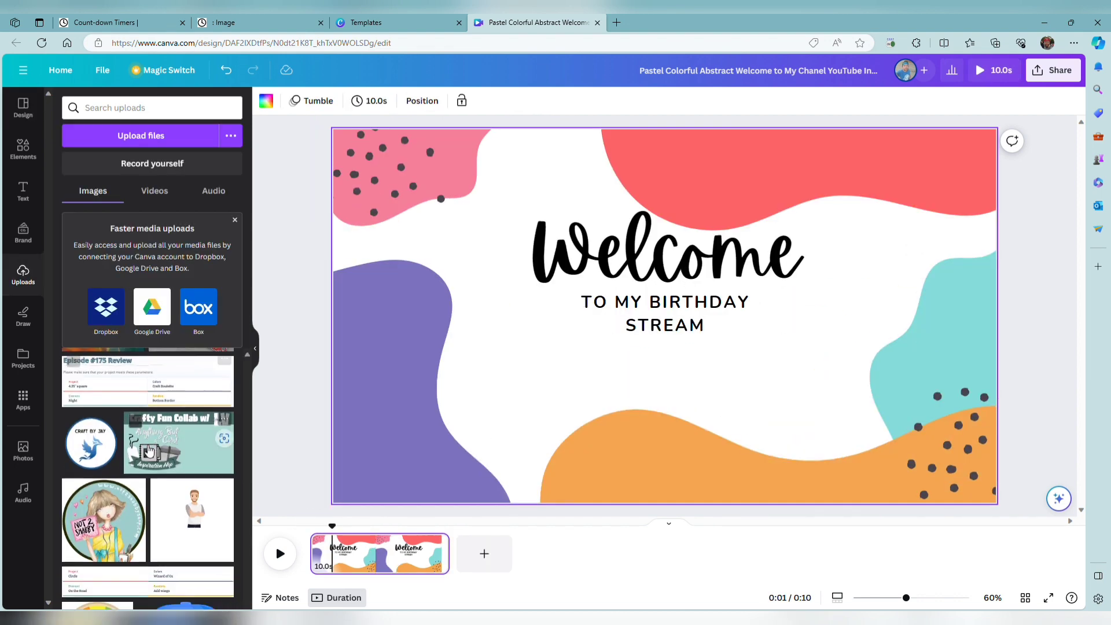
# Add the uploaded cartoon man image, place it over the purple shape, and view its photo editing options.
pyautogui.scroll(1, 194, 442)
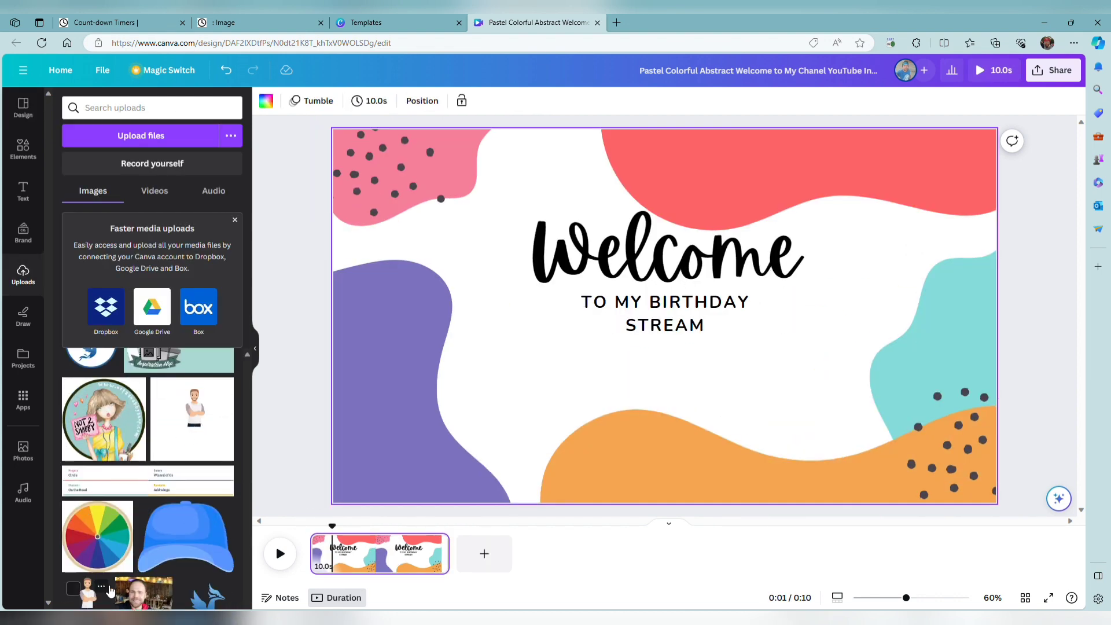
pyautogui.click(94, 592)
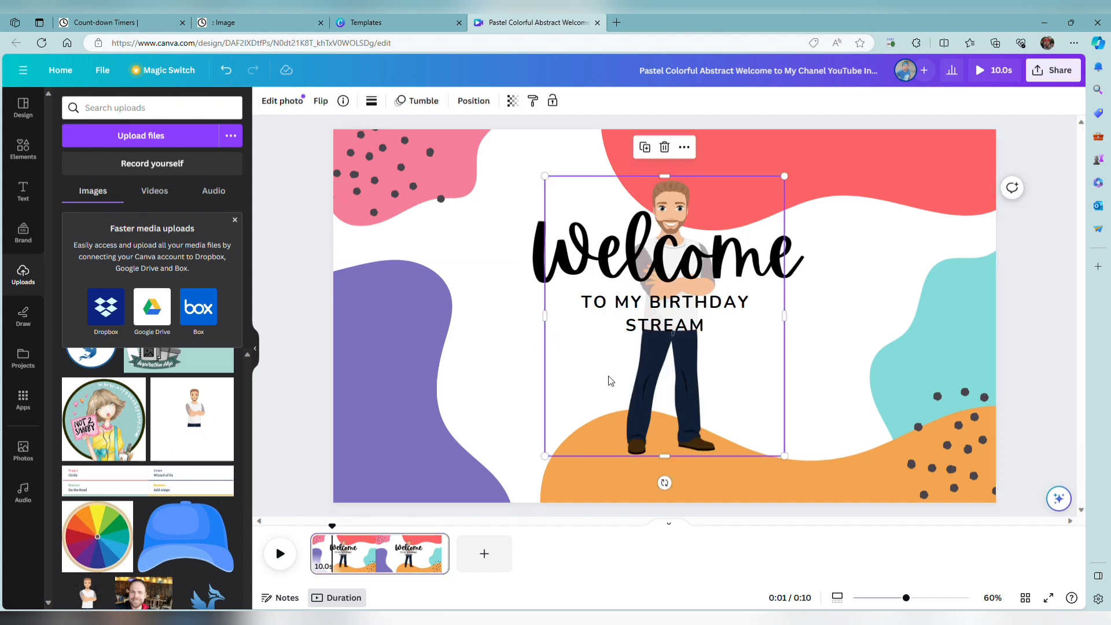
pyautogui.moveTo(676, 385); pyautogui.dragTo(437, 422)
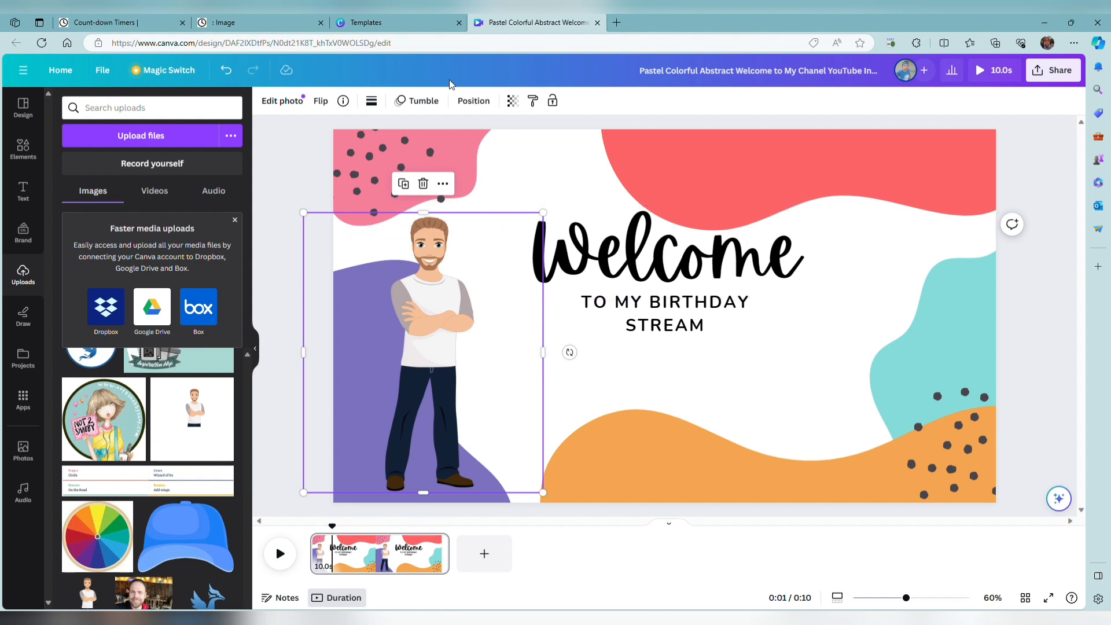
pyautogui.click(283, 101)
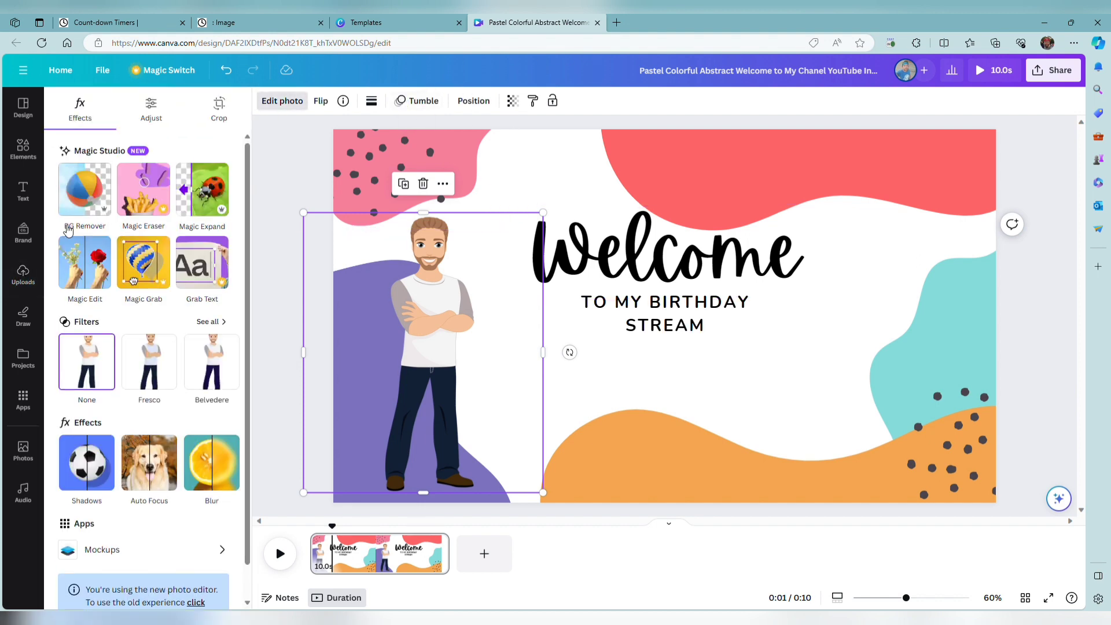
pyautogui.click(296, 104)
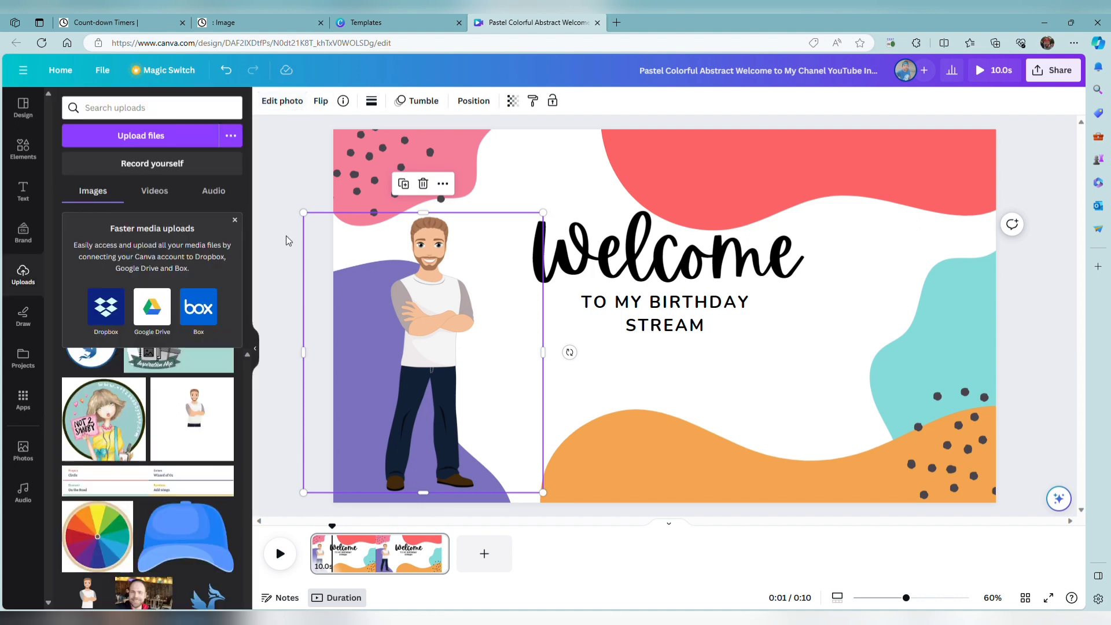
# Move the cartoon man down to the page's lower edge over the purple shape and enlarge him slightly.
pyautogui.moveTo(393, 292); pyautogui.dragTo(394, 292)
pyautogui.moveTo(457, 366)
pyautogui.mouseDown()
pyautogui.moveTo(457, 332)
pyautogui.moveTo(458, 383)
pyautogui.mouseUp()
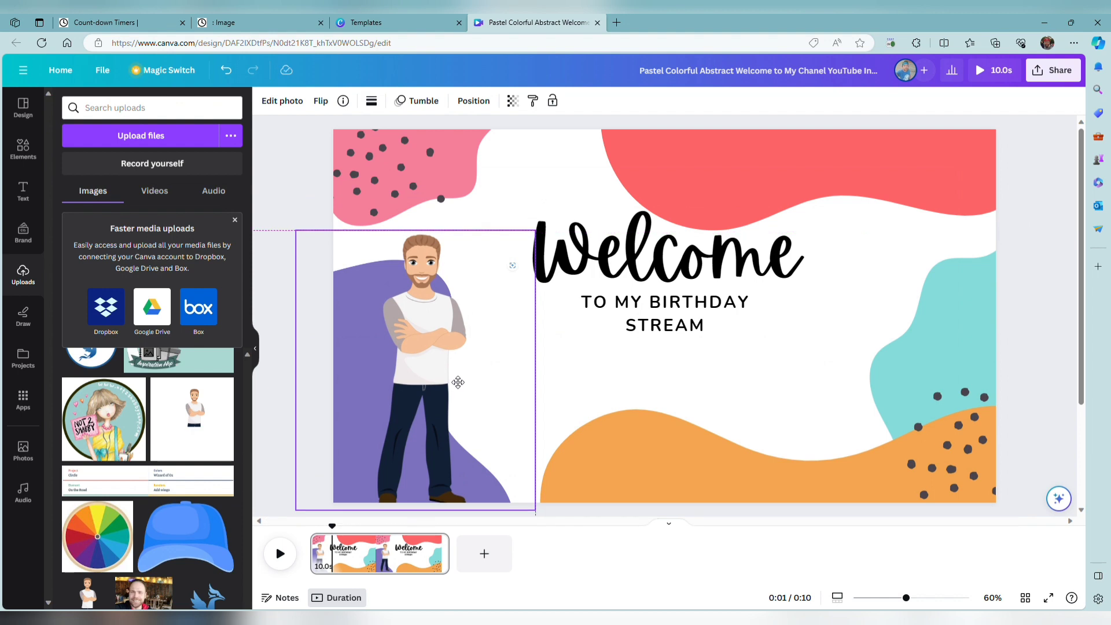
pyautogui.moveTo(458, 382); pyautogui.dragTo(449, 382)
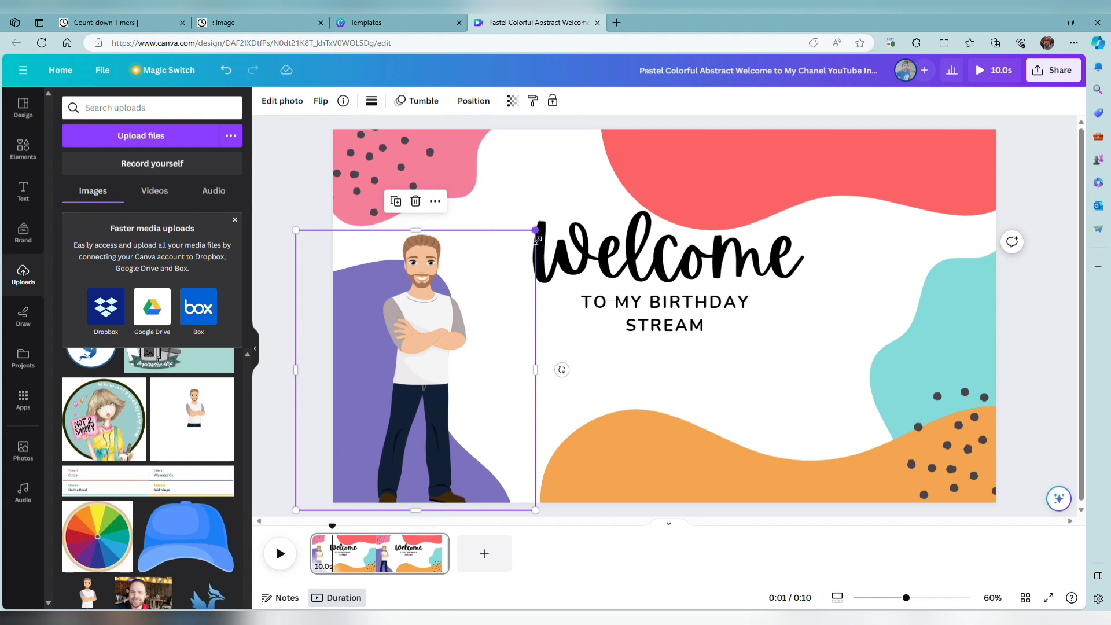
pyautogui.moveTo(538, 237); pyautogui.dragTo(559, 201)
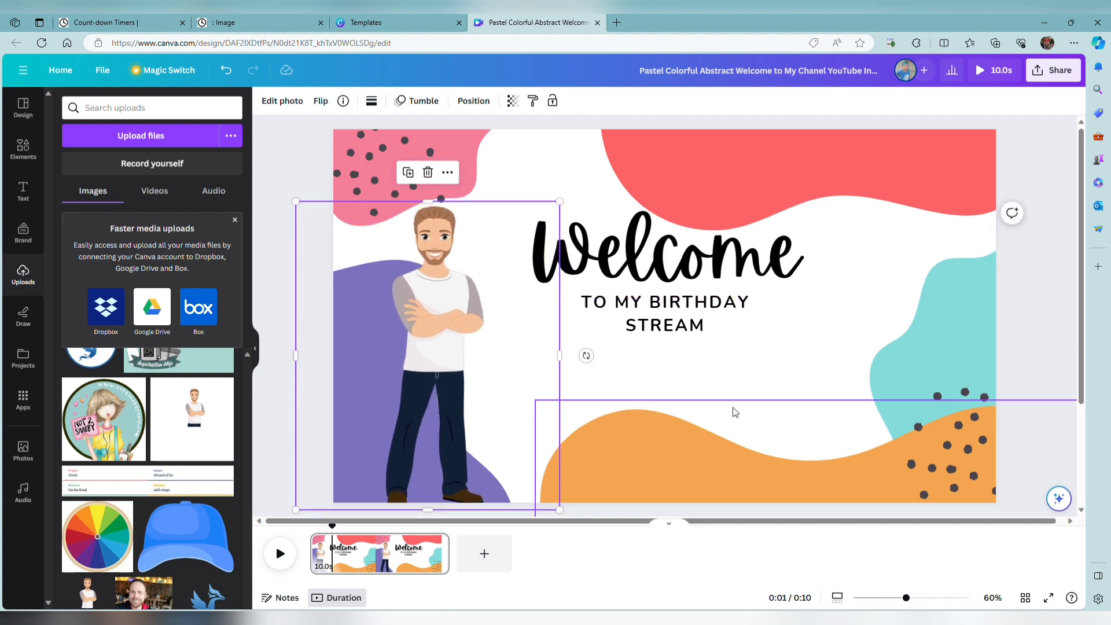
pyautogui.click(760, 369)
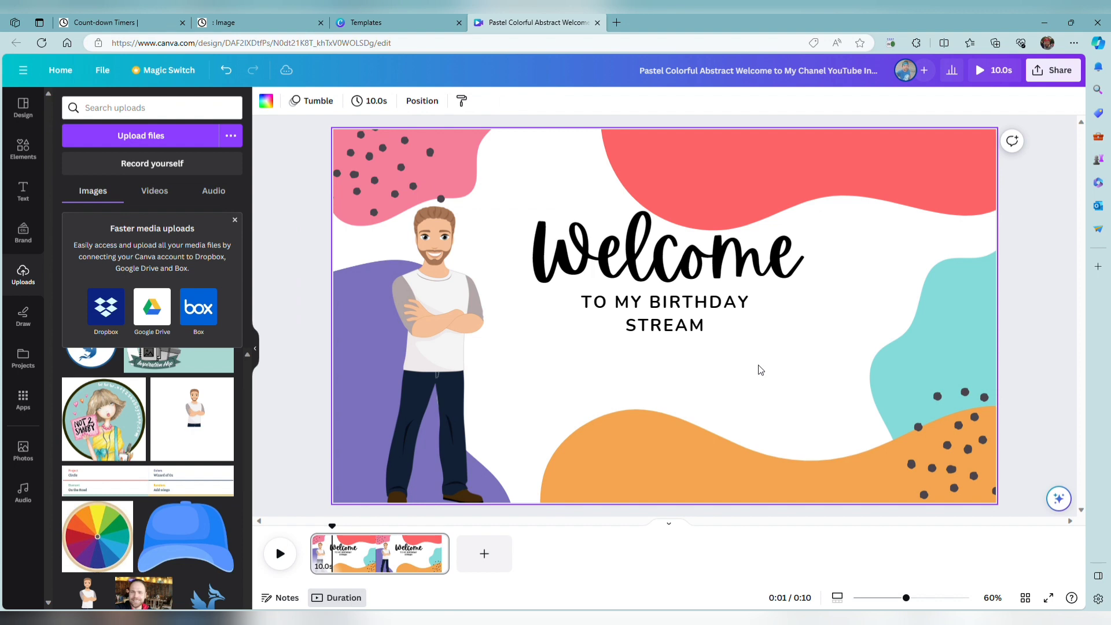
# Play the page and scrub through the timeline from start to end to examine how the elements enter and exit.
pyautogui.click(280, 554)
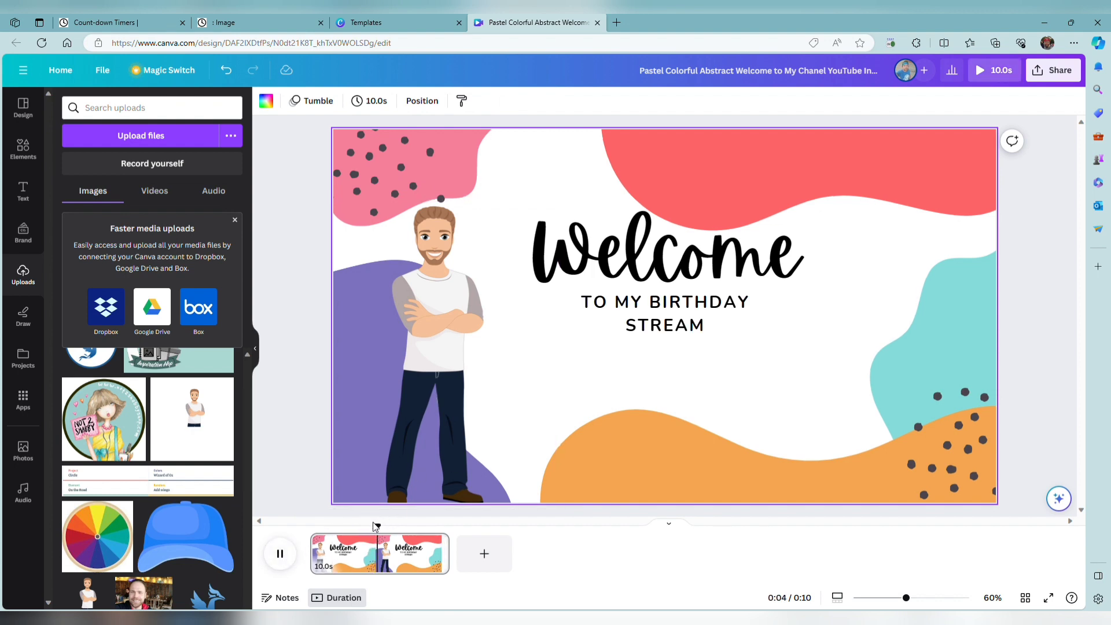
pyautogui.press('space')
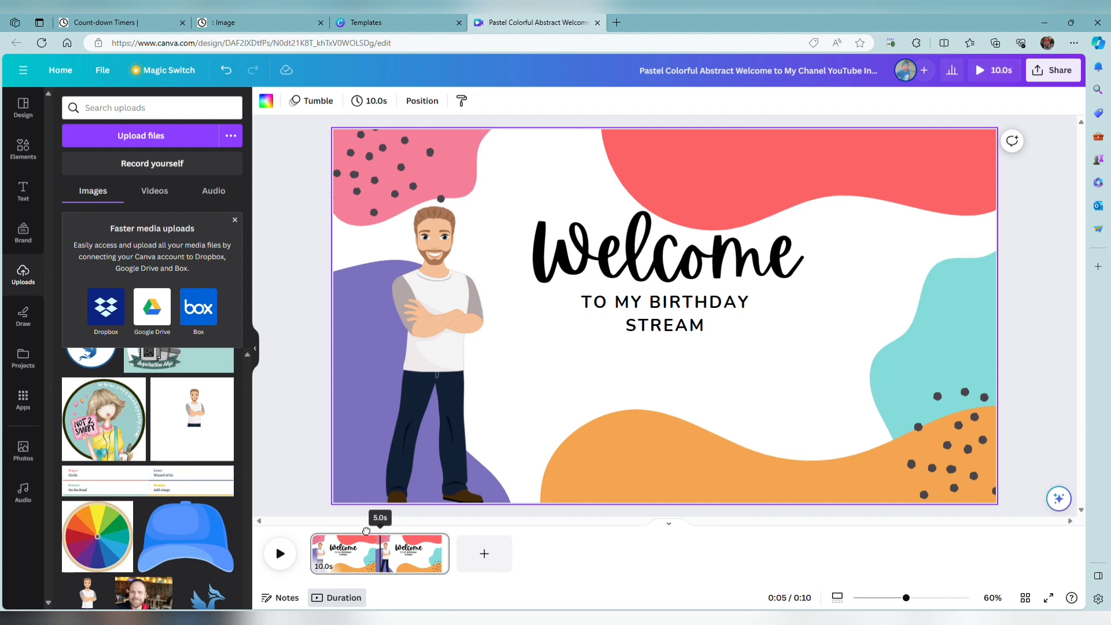
pyautogui.moveTo(380, 527); pyautogui.dragTo(311, 526)
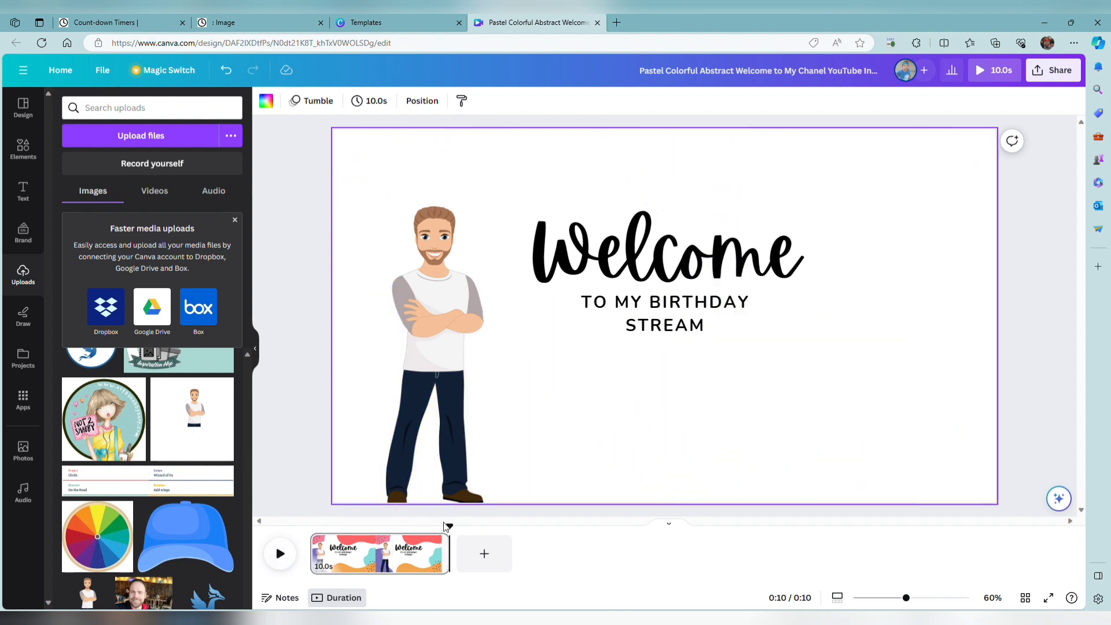
pyautogui.moveTo(455, 535); pyautogui.dragTo(328, 513)
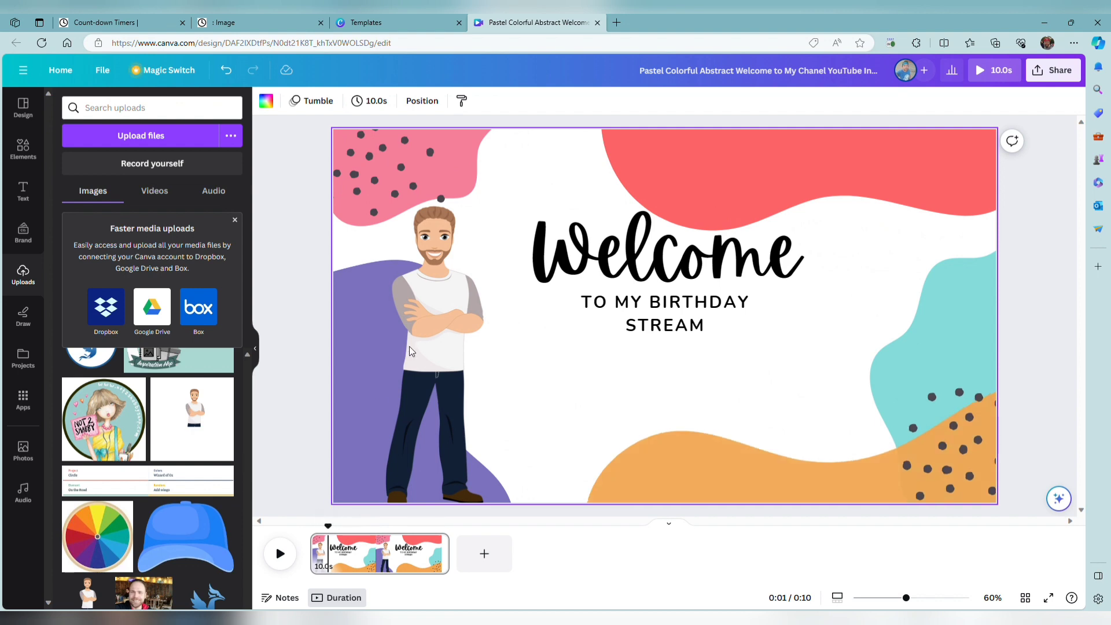
# Remove the Tumble animation from the cartoon man.
pyautogui.click(448, 309)
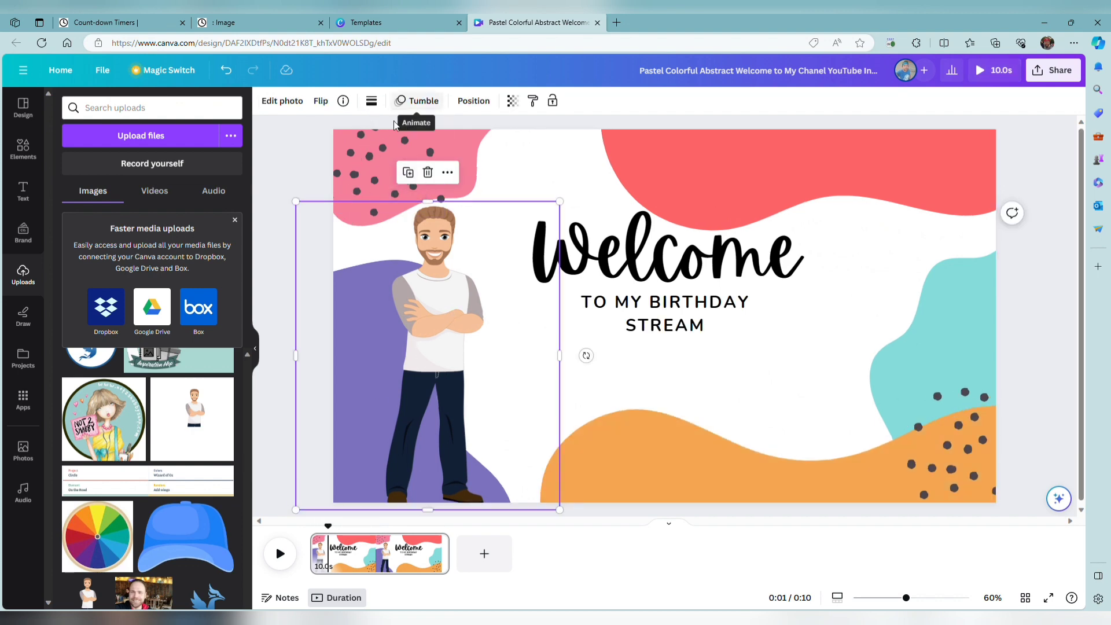
pyautogui.click(416, 100)
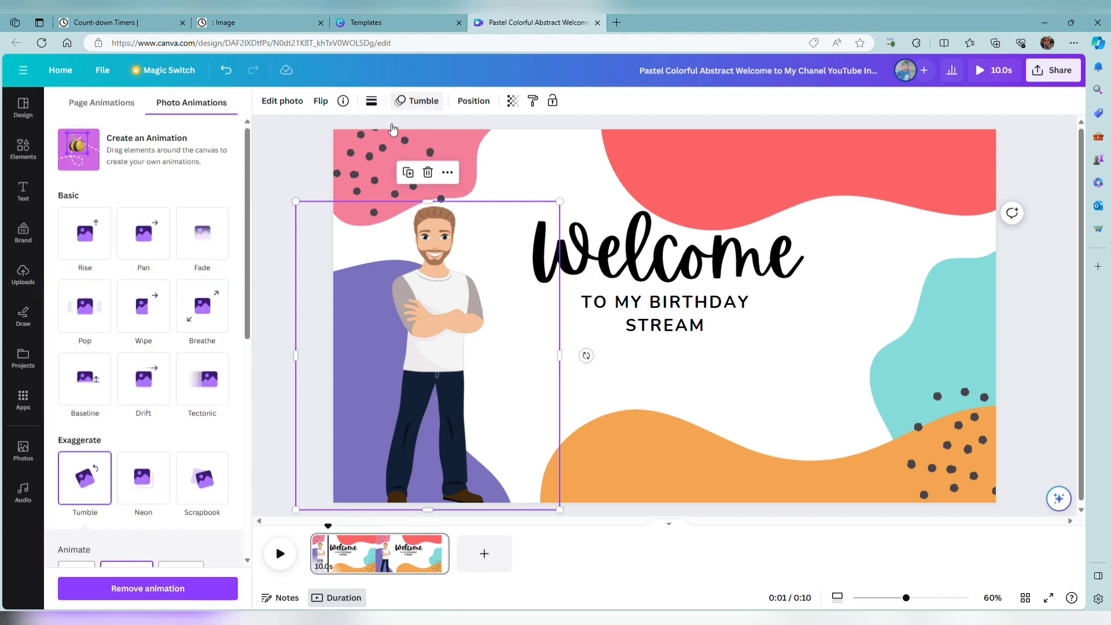
pyautogui.scroll(-3, 176, 468)
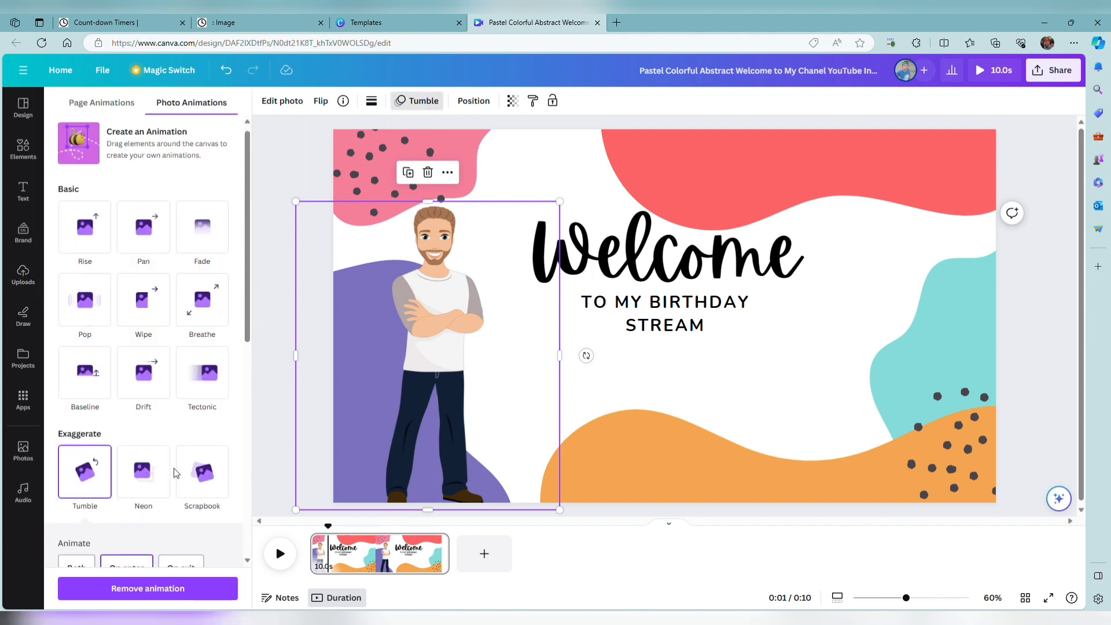
pyautogui.click(87, 417)
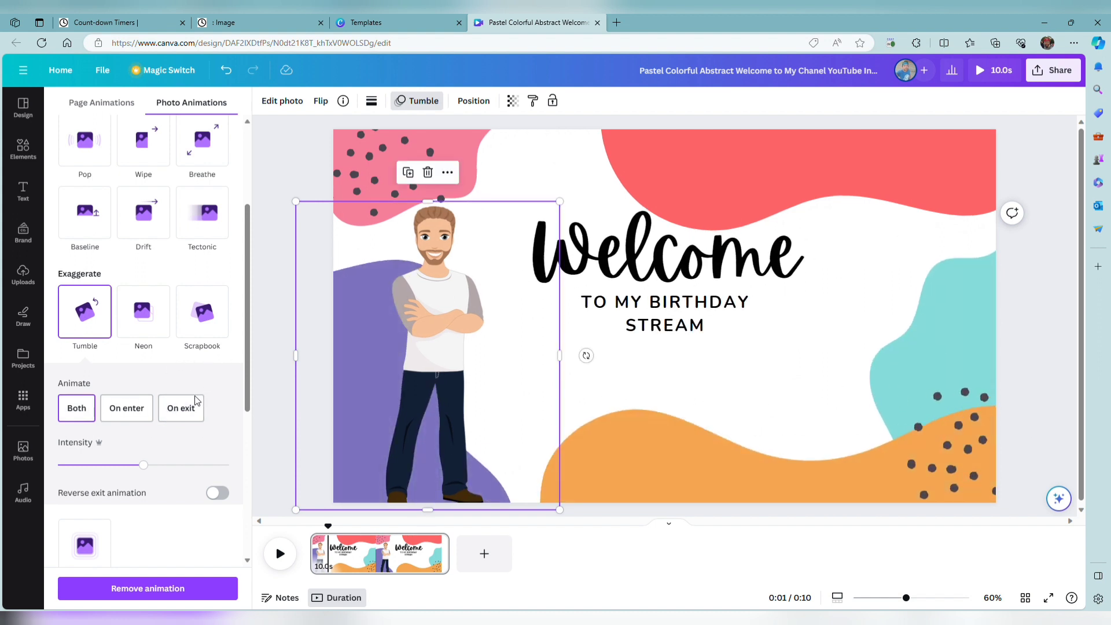
pyautogui.click(84, 411)
pyautogui.click(149, 587)
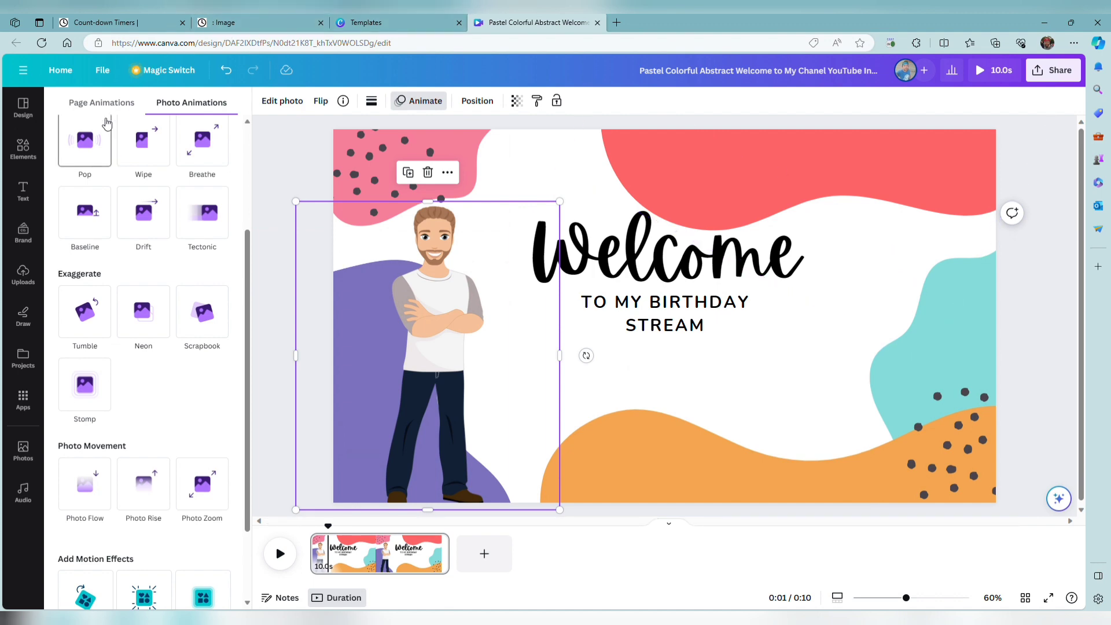
# Search the elements for "birthday cake" and browse the matching graphics.
pyautogui.click(23, 149)
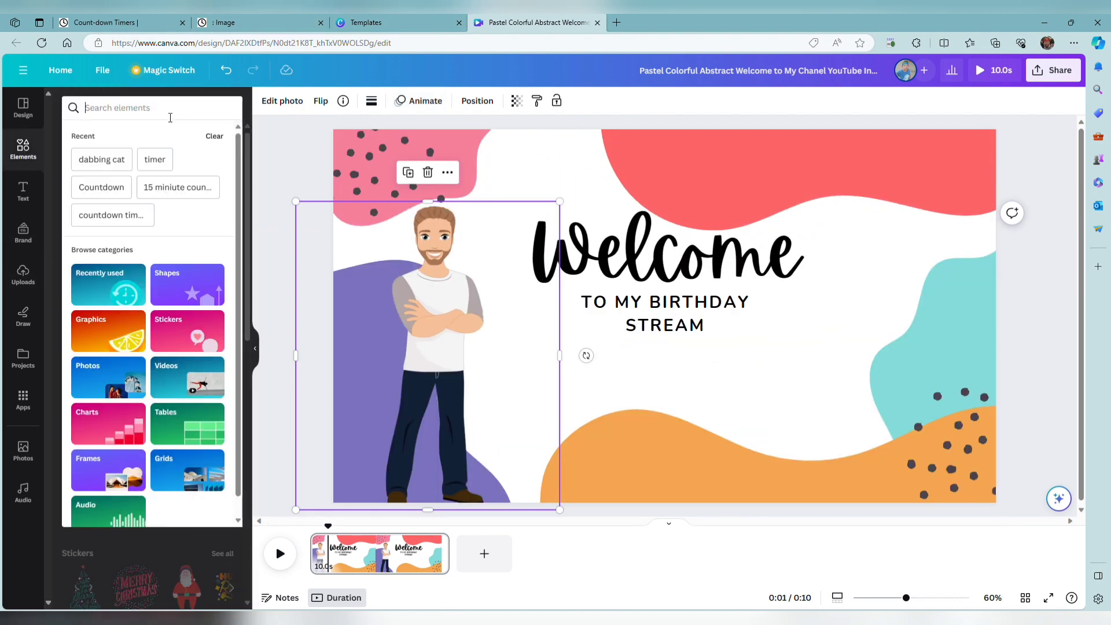
pyautogui.write('birthday cake')
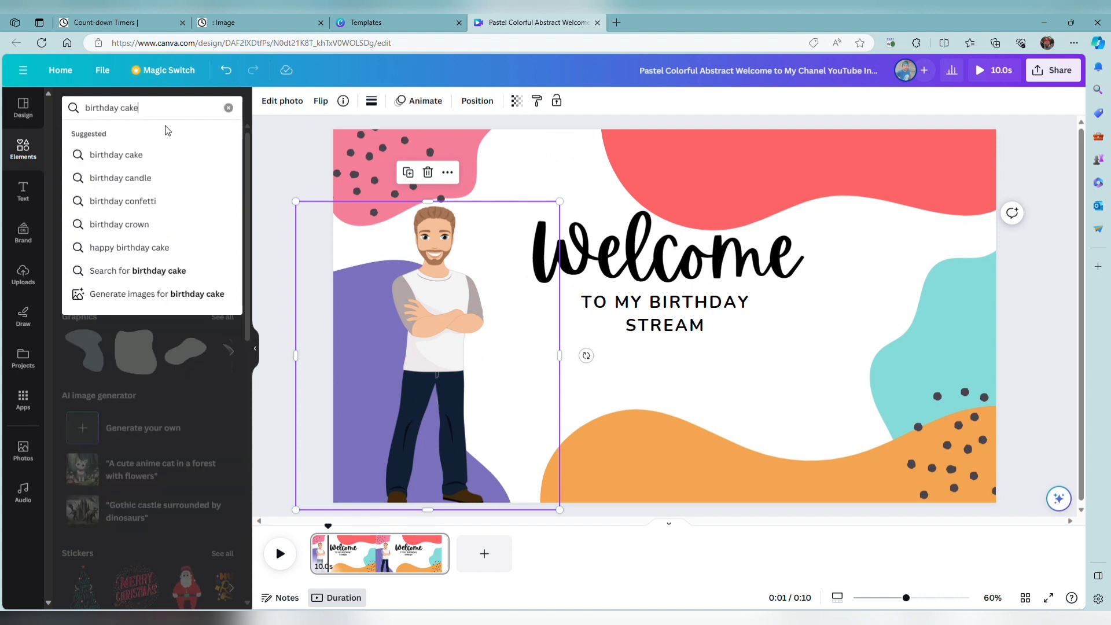
pyautogui.press('Return')
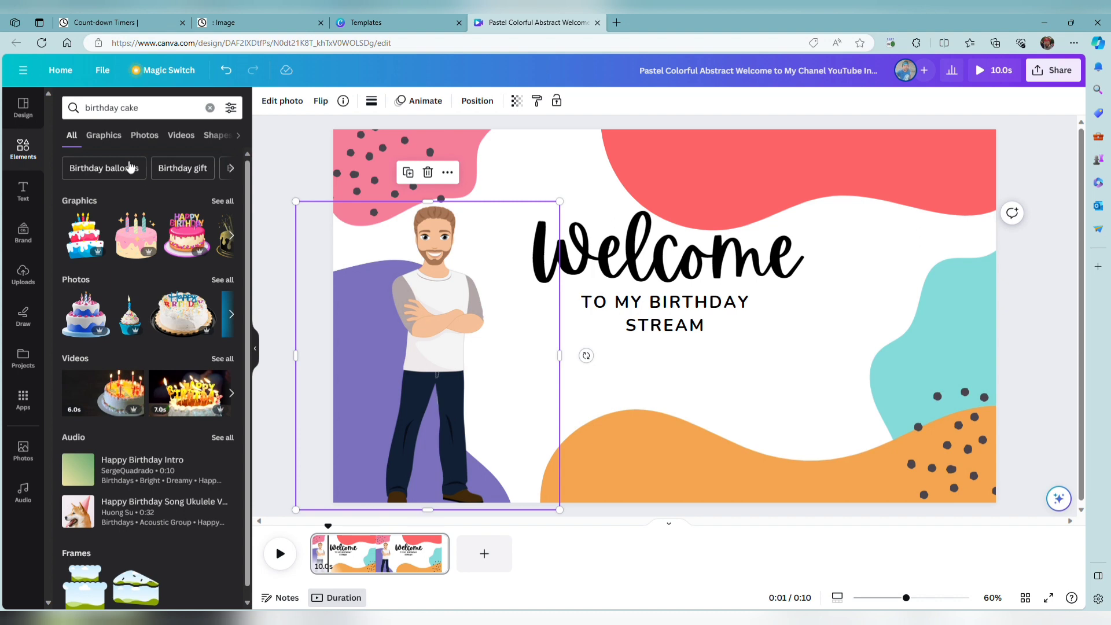
pyautogui.click(107, 136)
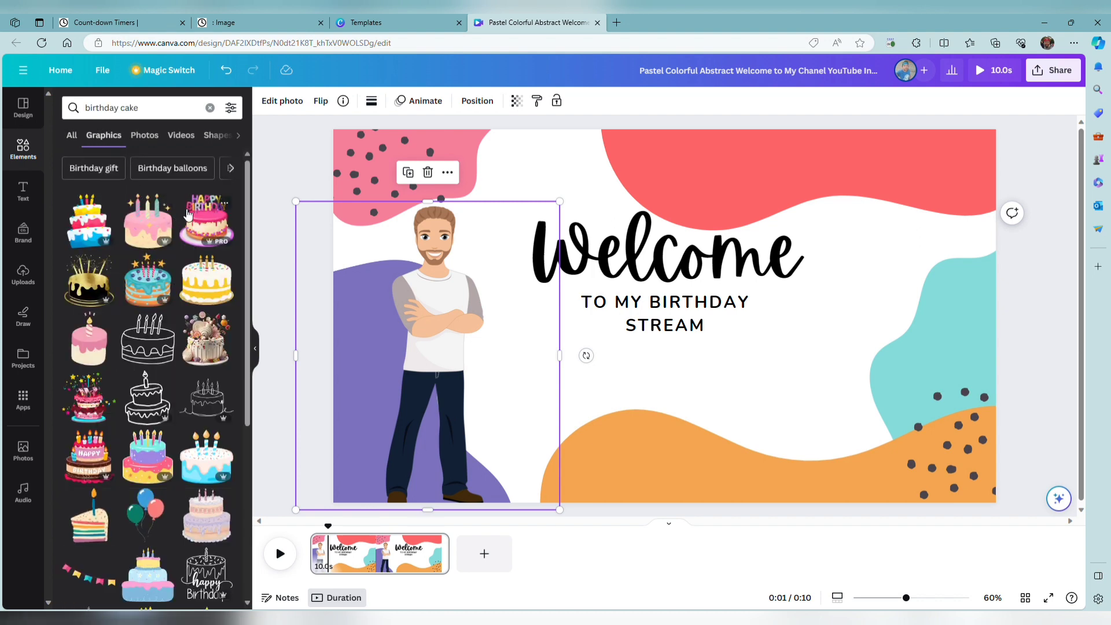
pyautogui.scroll(-3, 105, 518)
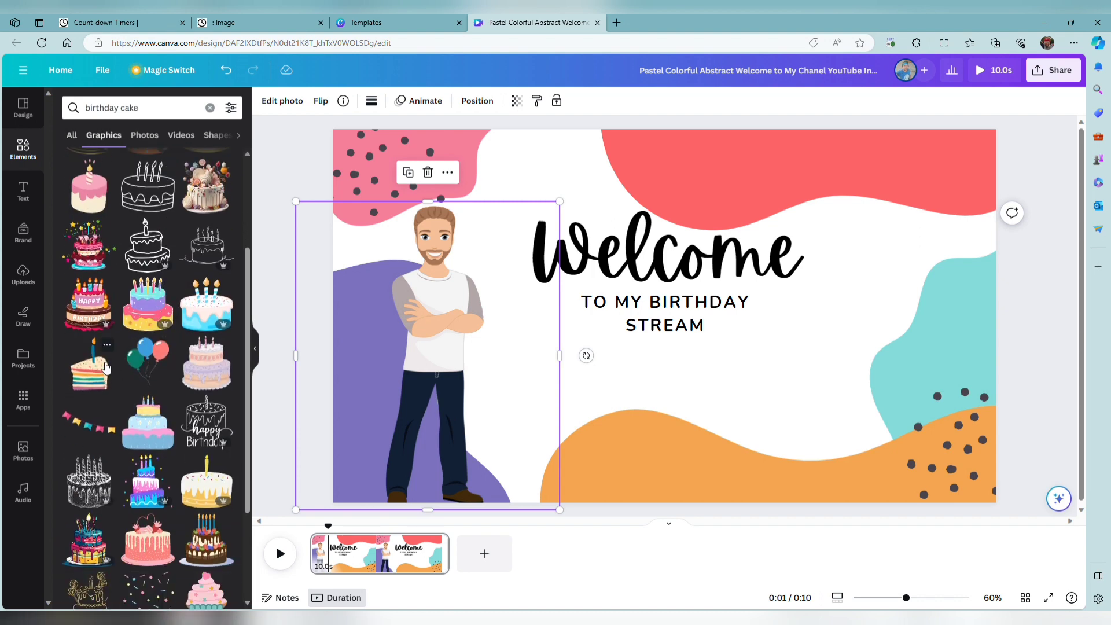
# Try the rainbow-layered cake slice with a candle over the orange shape, and delete it from the page.
pyautogui.click(104, 366)
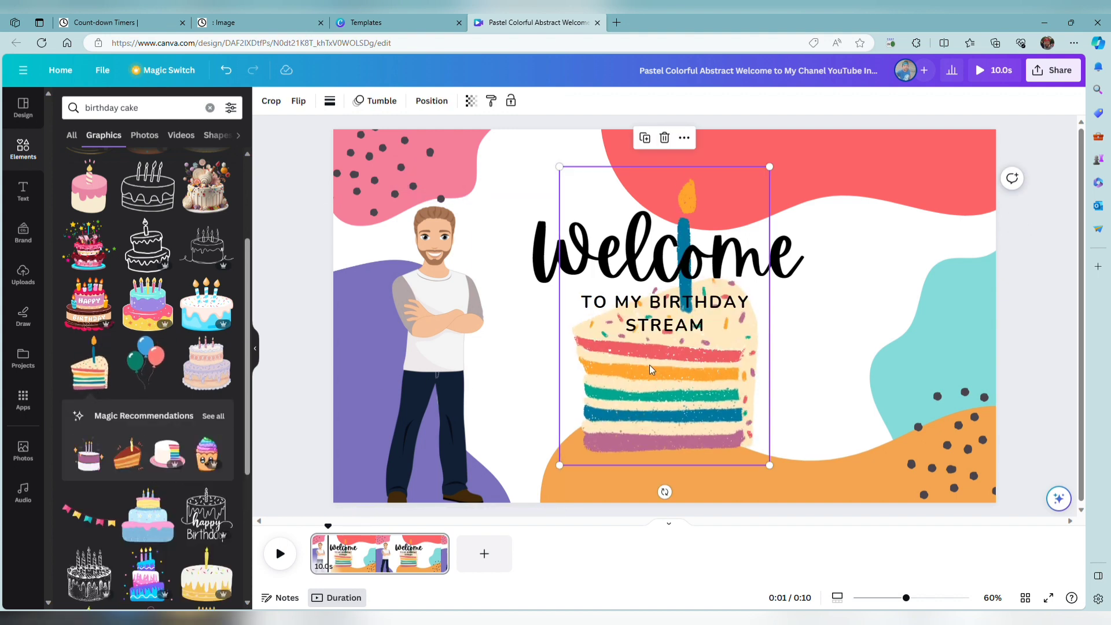
pyautogui.moveTo(649, 370); pyautogui.dragTo(764, 415)
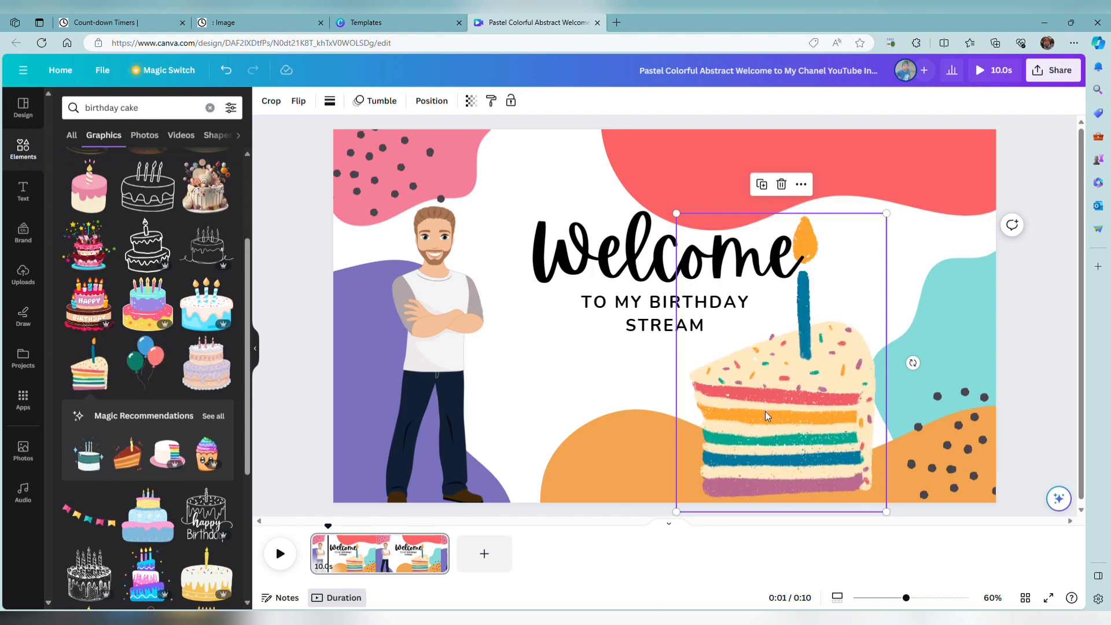
pyautogui.press('Delete')
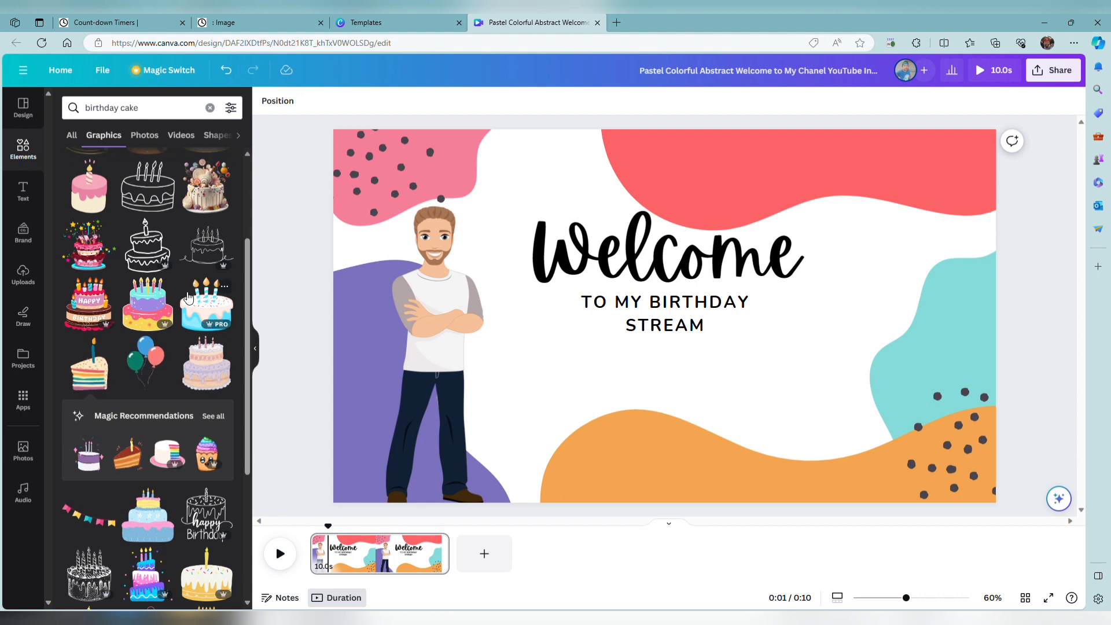
# Add the blue three-candle cake graphic, shrink it into the page's upper-right corner, and preview the page from the start.
pyautogui.click(234, 315)
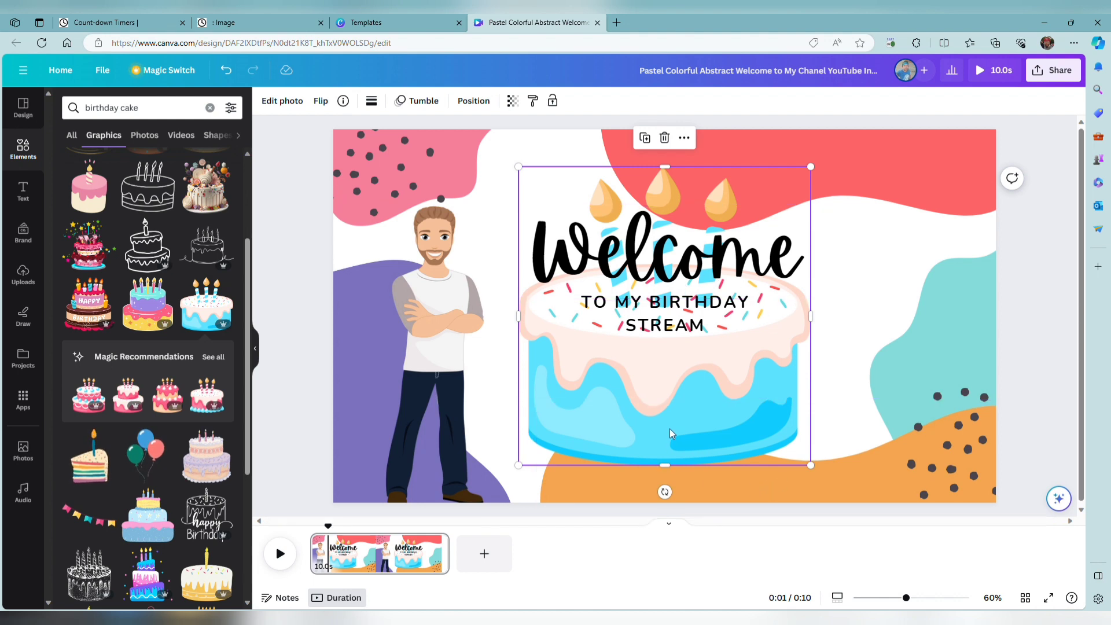
pyautogui.moveTo(670, 431); pyautogui.dragTo(746, 454)
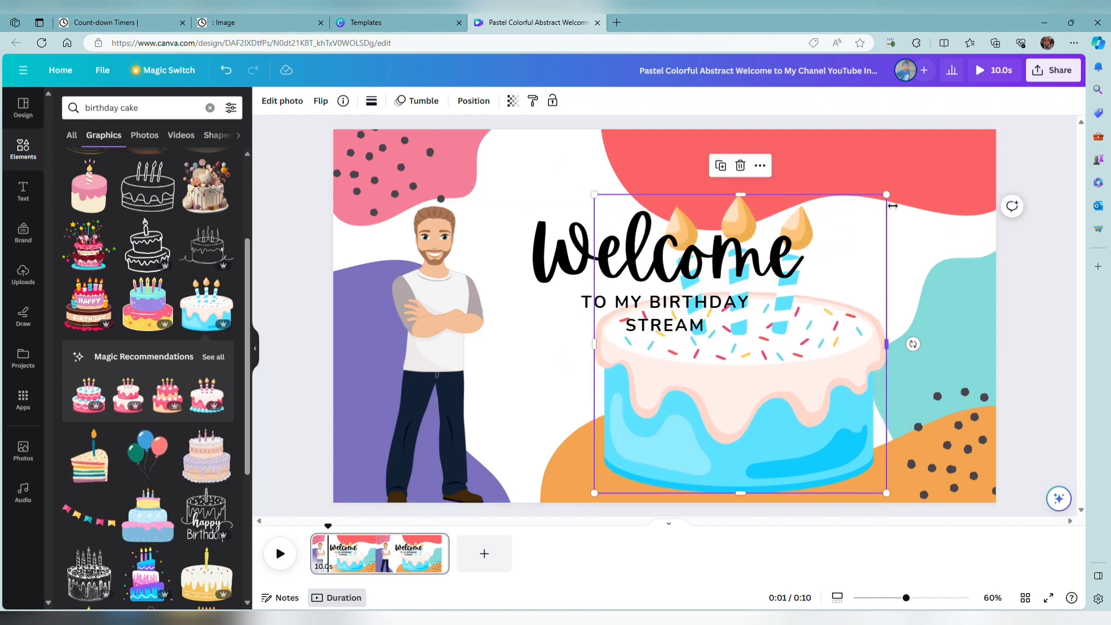
pyautogui.moveTo(893, 201); pyautogui.dragTo(735, 368)
pyautogui.moveTo(710, 455); pyautogui.dragTo(947, 236)
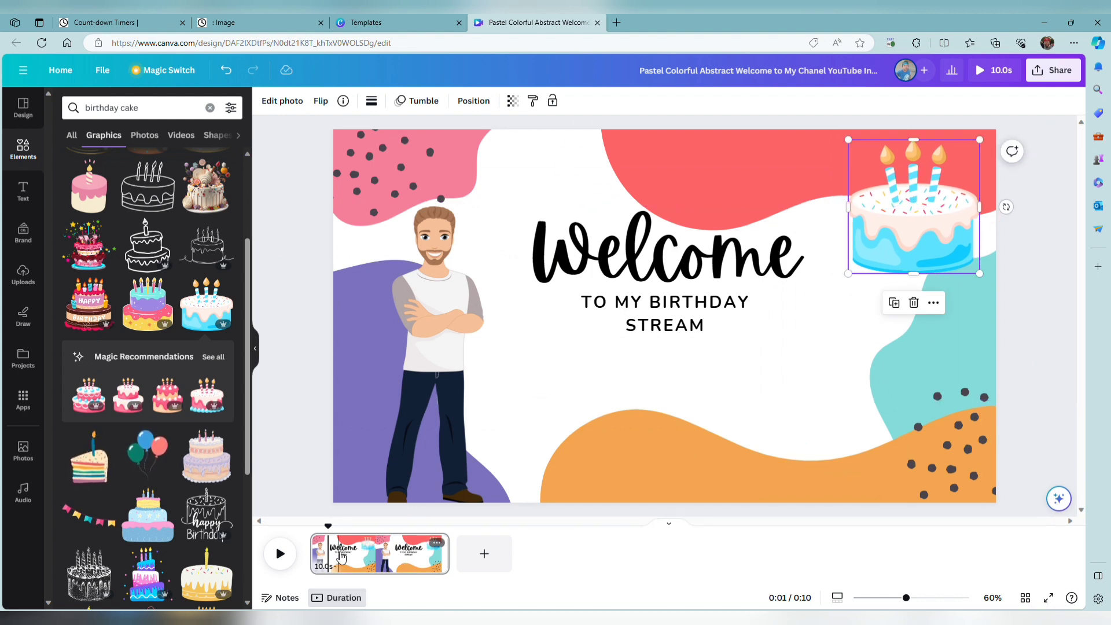
pyautogui.moveTo(329, 526); pyautogui.dragTo(277, 523)
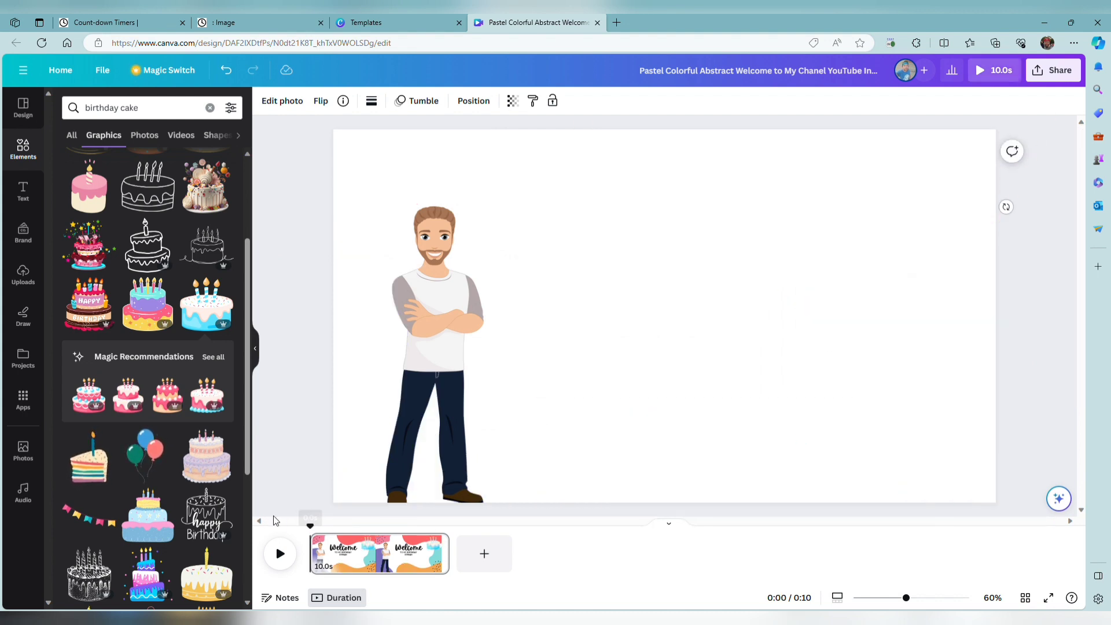
pyautogui.click(291, 557)
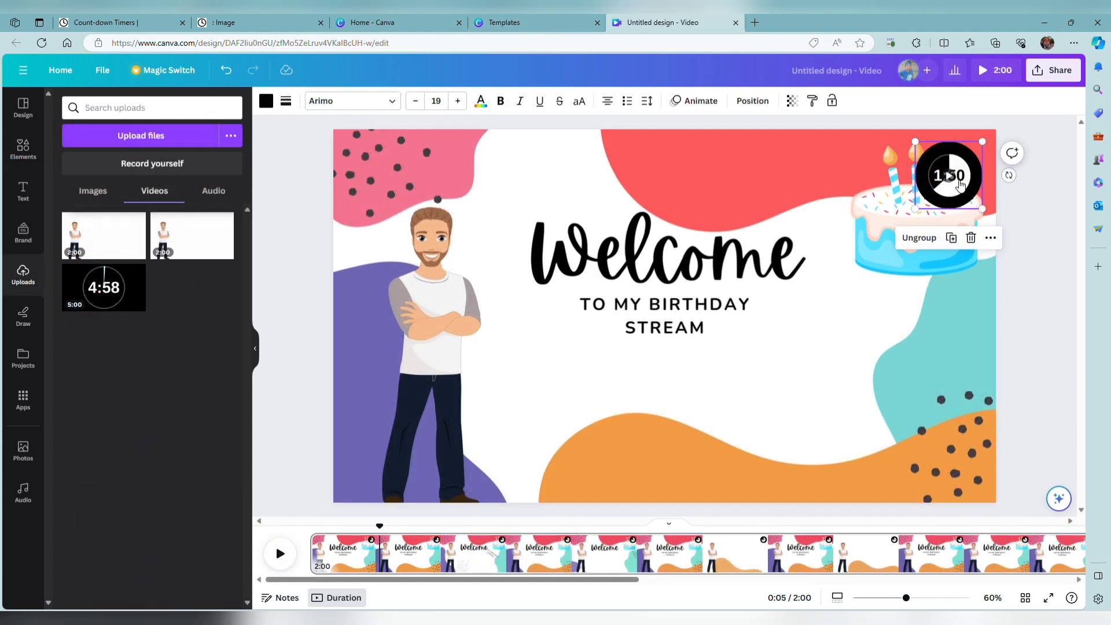
# In the 2:00 video design, move the countdown timer from the cake to below the word STREAM and preview from the start.
pyautogui.moveTo(963, 198); pyautogui.dragTo(689, 402)
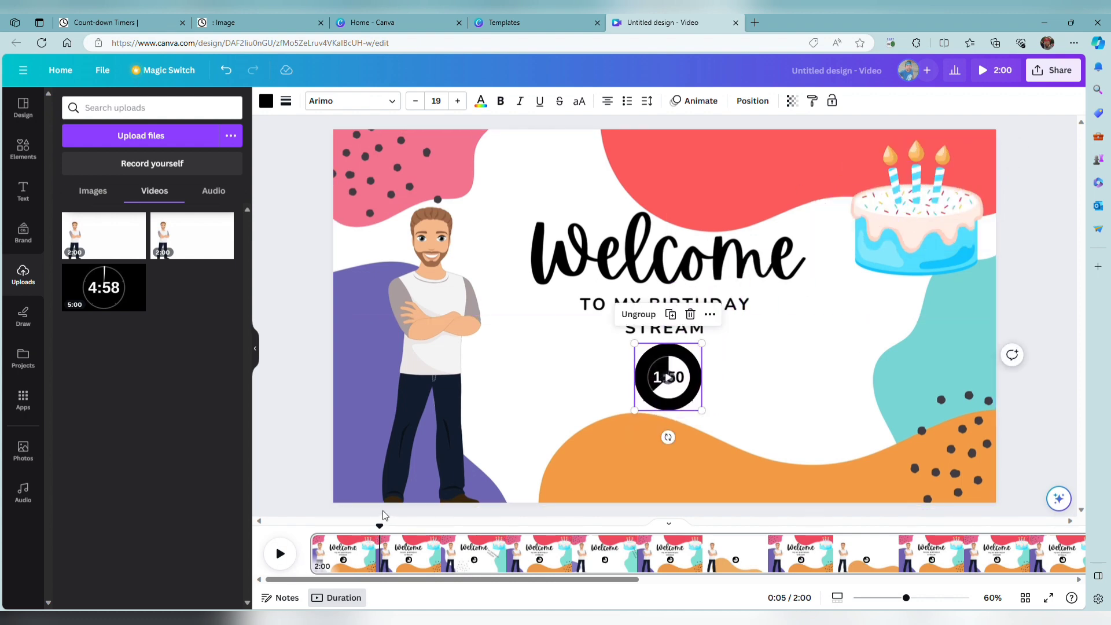
pyautogui.moveTo(384, 529); pyautogui.dragTo(310, 527)
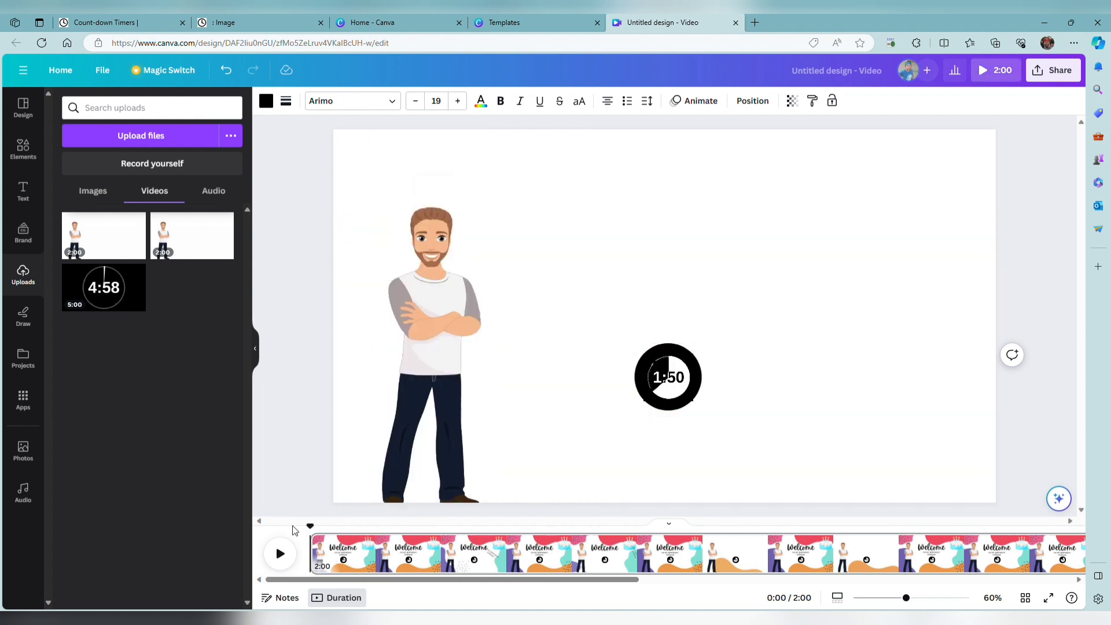
pyautogui.click(288, 553)
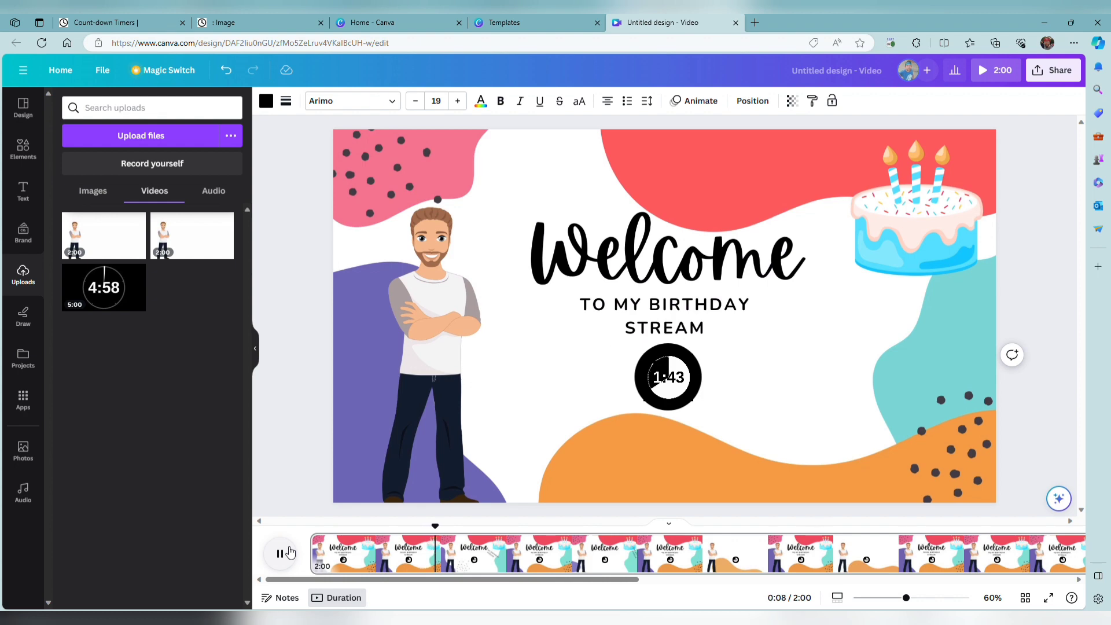
pyautogui.click(289, 553)
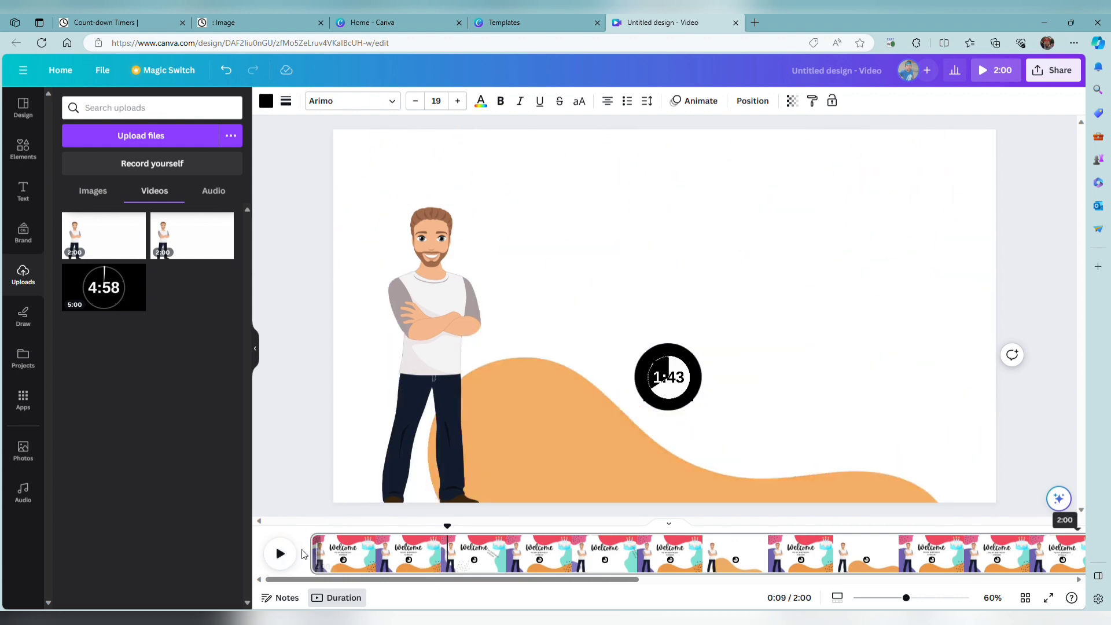
pyautogui.moveTo(450, 525); pyautogui.dragTo(360, 515)
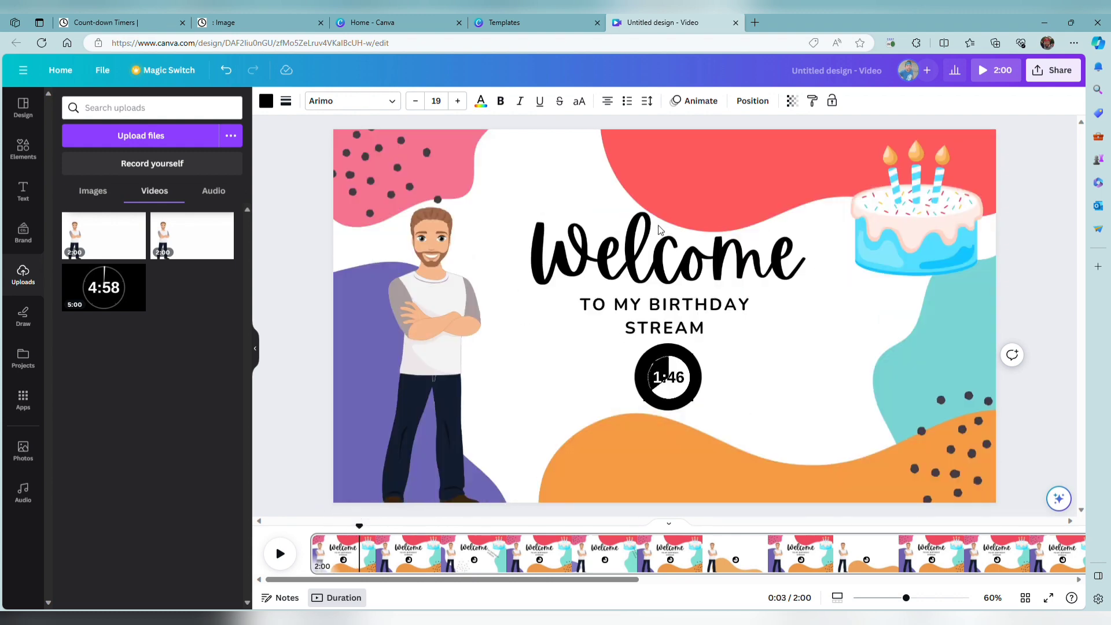
# Nudge the countdown timer so it is centred below the welcome text, and replay the video.
pyautogui.click(666, 377)
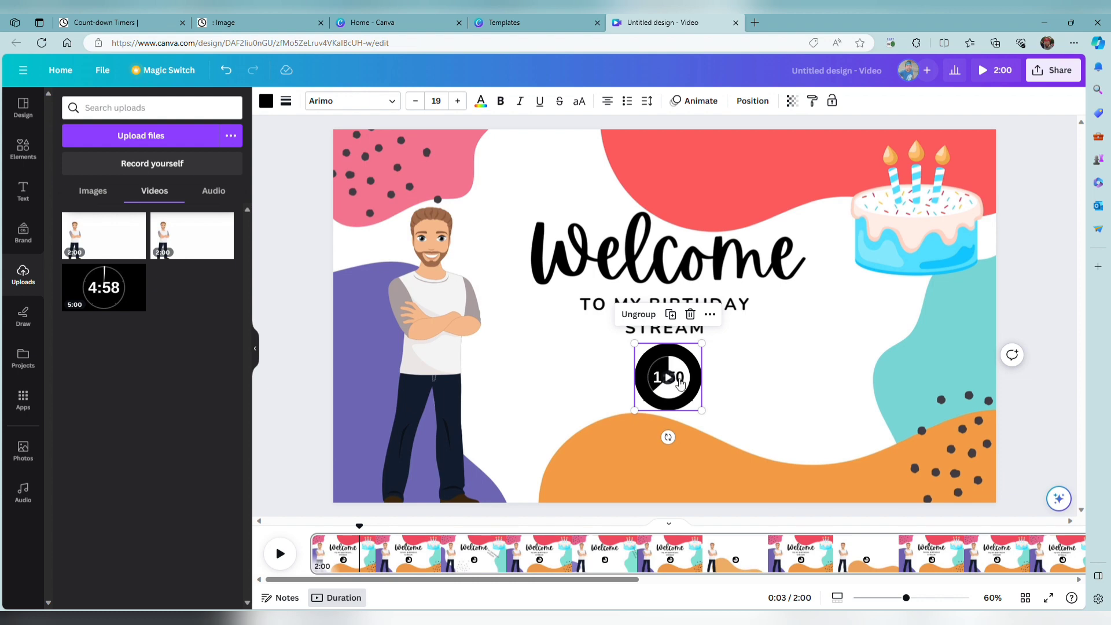
pyautogui.moveTo(679, 383)
pyautogui.mouseDown()
pyautogui.moveTo(663, 382)
pyautogui.moveTo(677, 383)
pyautogui.mouseUp()
pyautogui.click(786, 409)
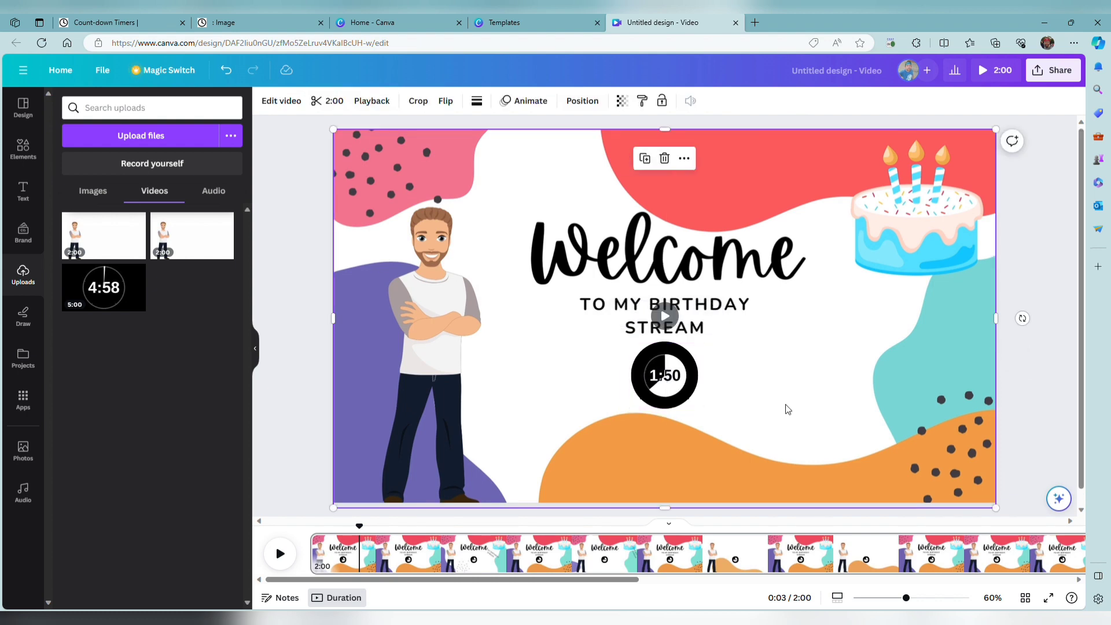
pyautogui.click(1021, 344)
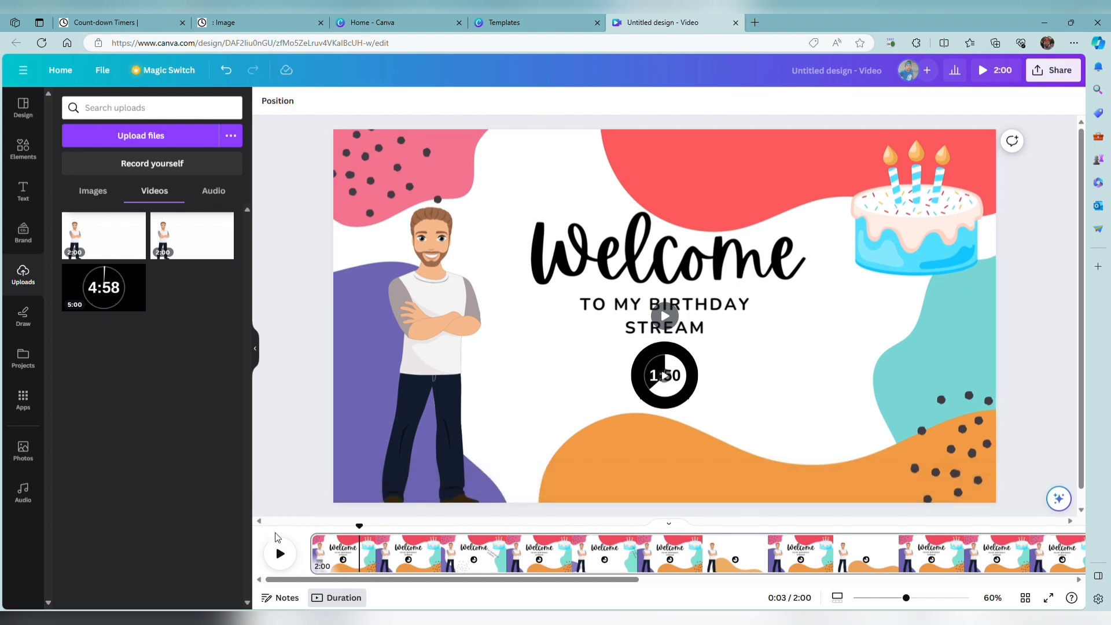
pyautogui.click(280, 555)
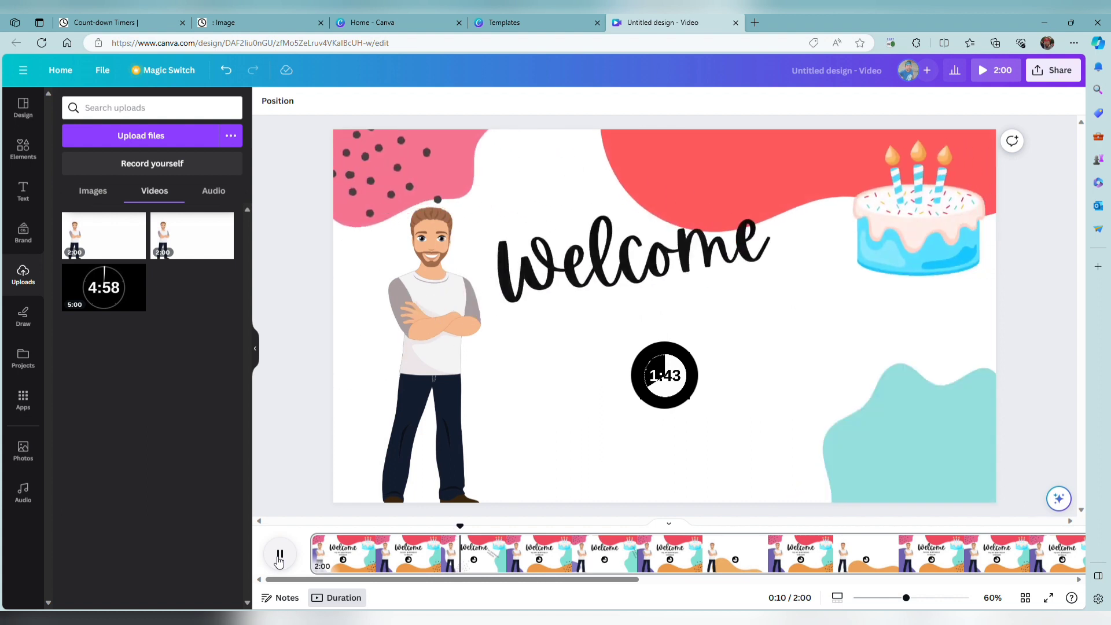
# Stop the preview, return to the start of the video, and replay its opening.
pyautogui.click(280, 555)
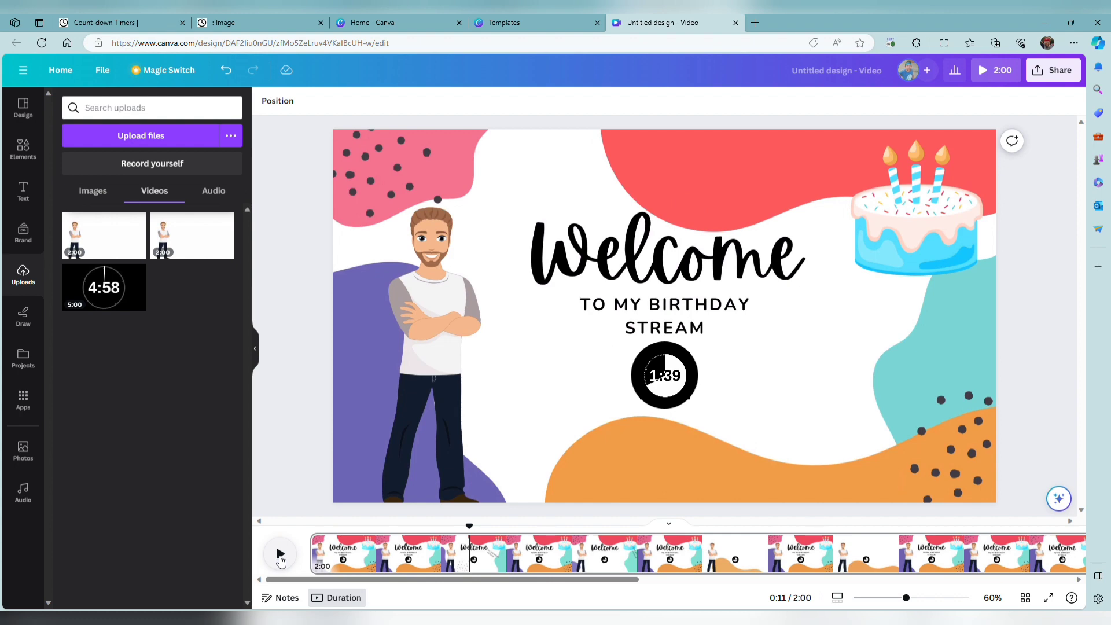
pyautogui.moveTo(479, 532); pyautogui.dragTo(312, 527)
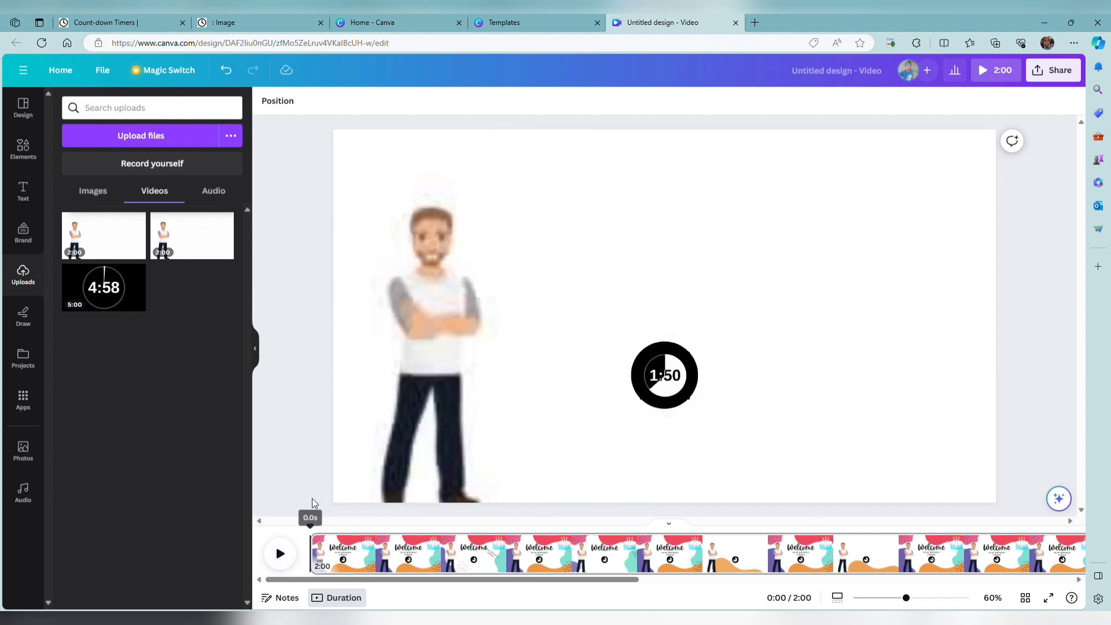
pyautogui.click(285, 554)
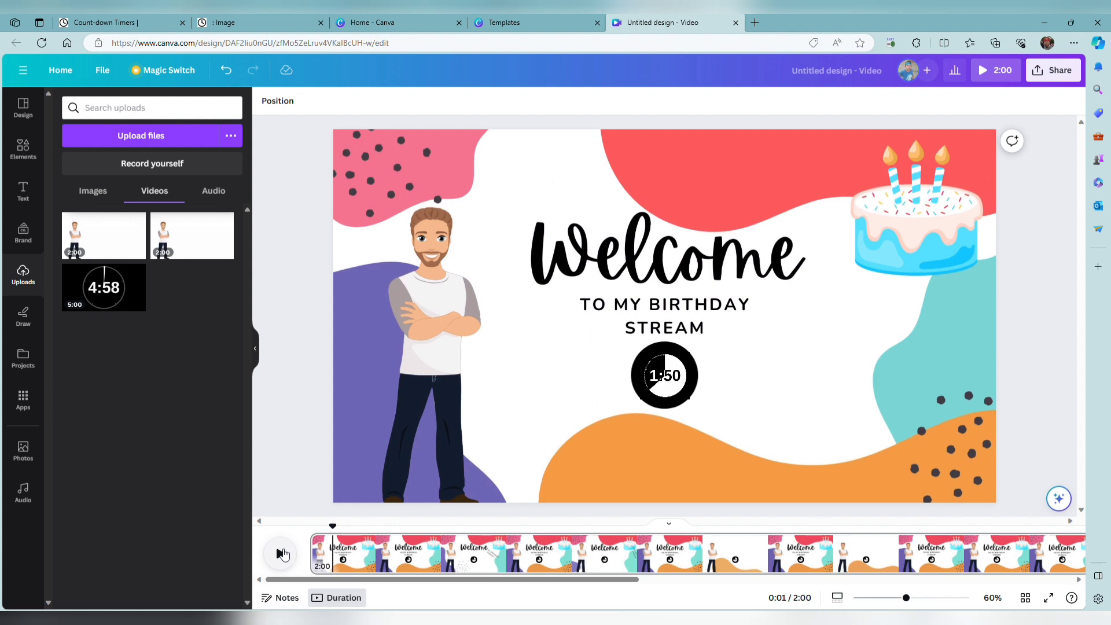
# Try the Here Comes Christmas instrumental as background music, preview it with the video, and delete the audio track.
pyautogui.click(29, 497)
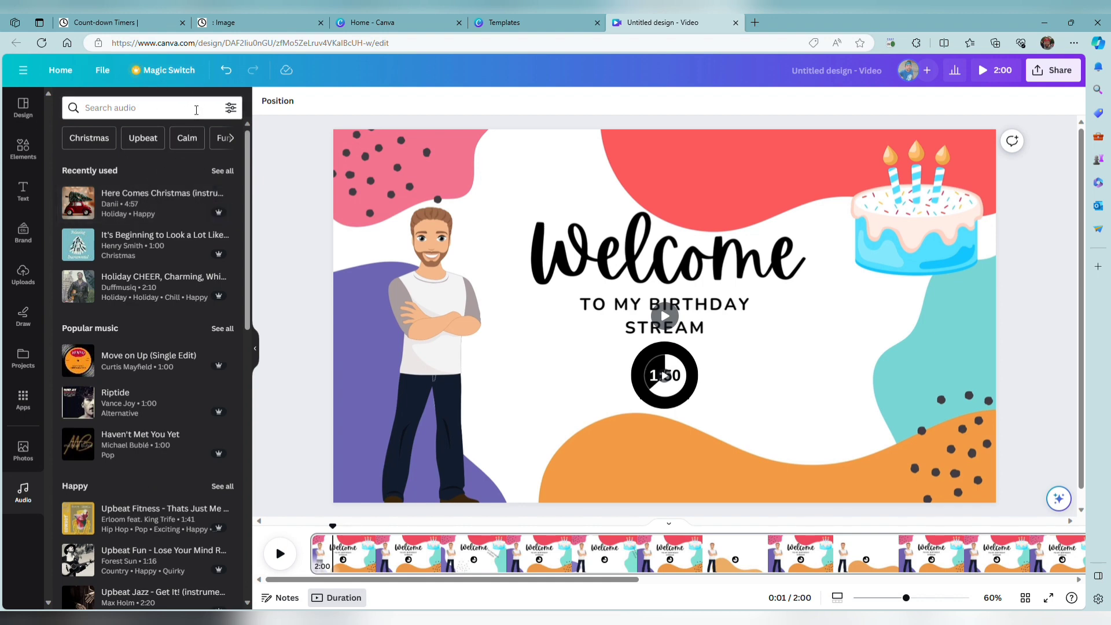
pyautogui.click(161, 207)
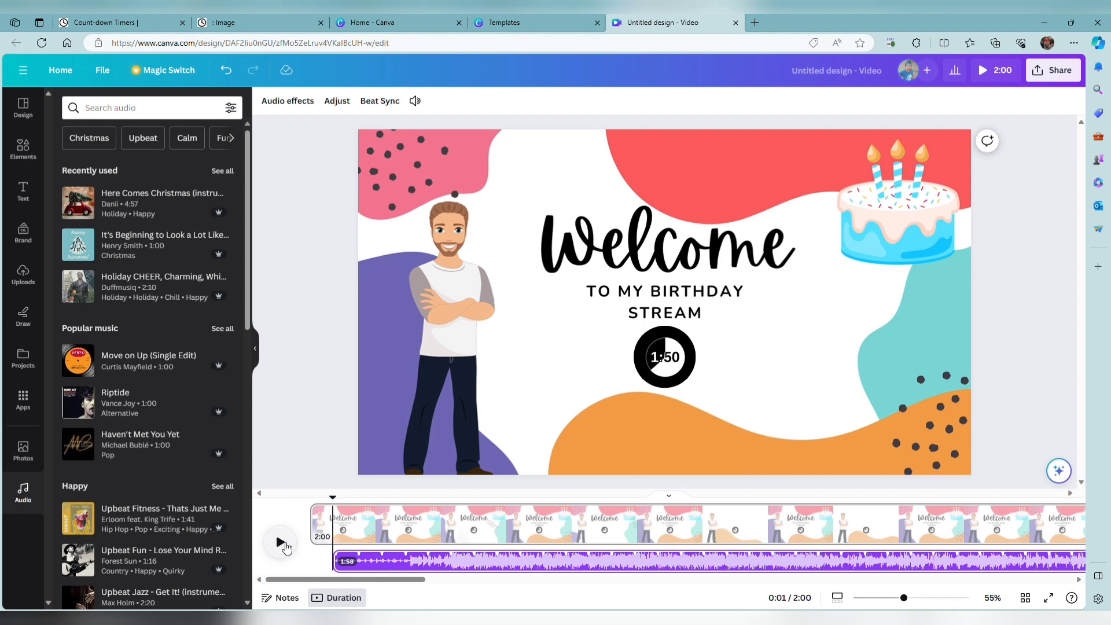
pyautogui.click(282, 546)
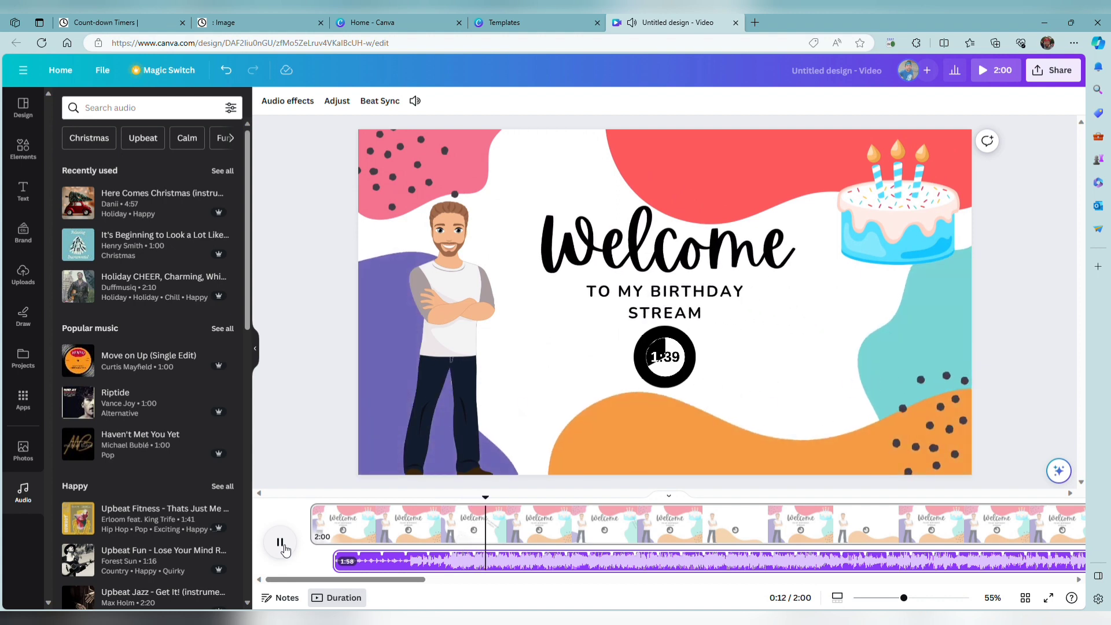
pyautogui.click(282, 545)
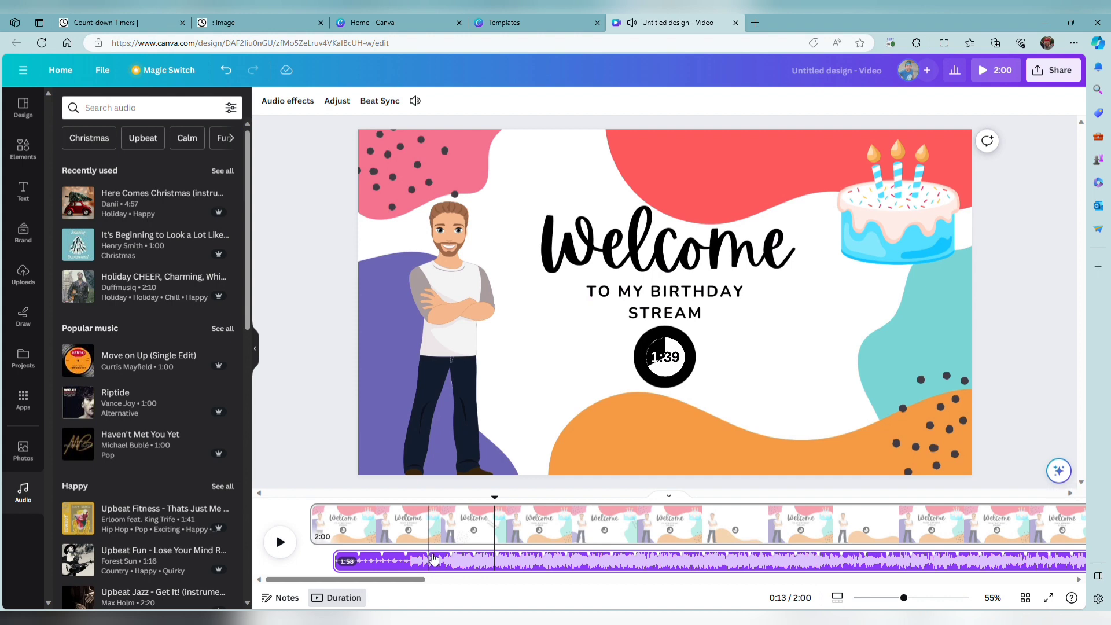
pyautogui.click(434, 559)
pyautogui.press('Delete')
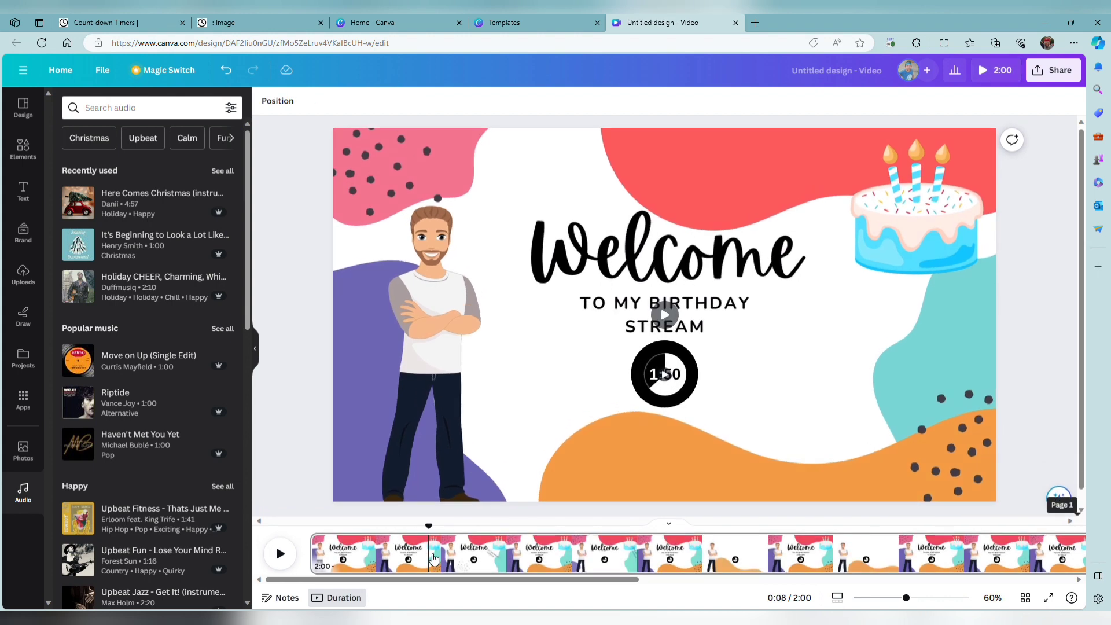
# Search the audio library for "birthday" and listen to Happy Birthday (Piano Version) and Happy Birthday Hooray!
pyautogui.click(124, 106)
pyautogui.write('b')
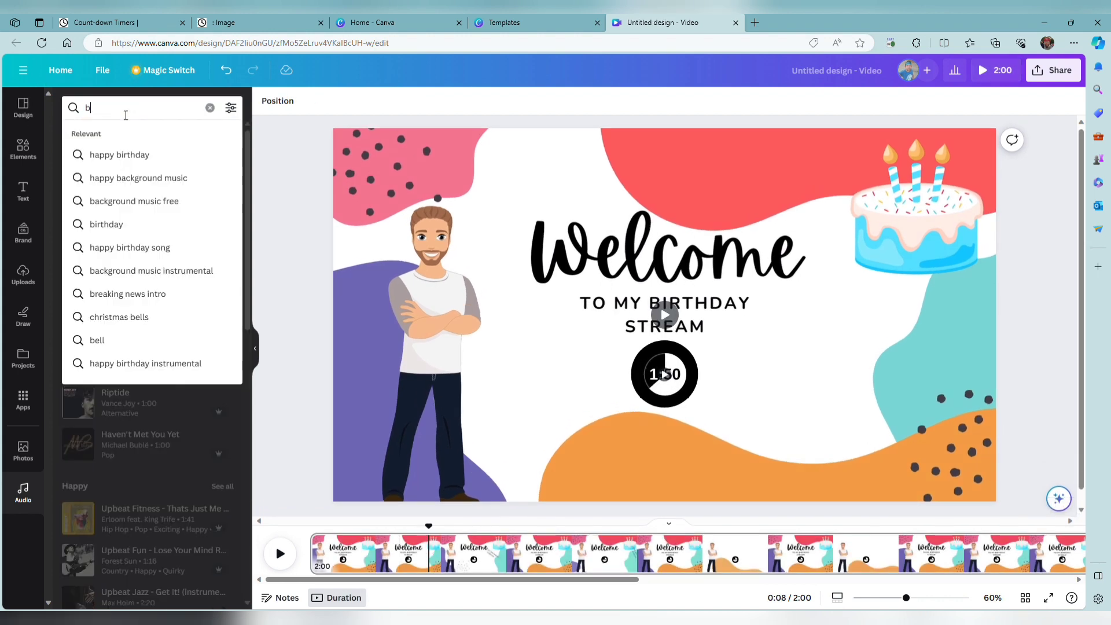
pyautogui.write('irthday')
pyautogui.press('Return')
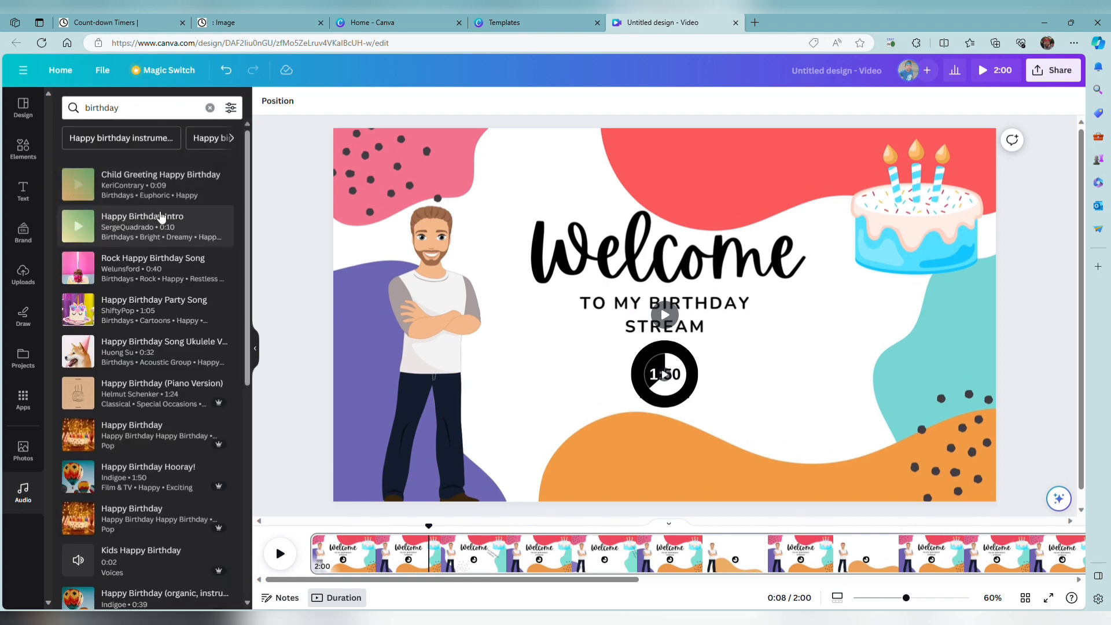
pyautogui.scroll(-2, 212, 283)
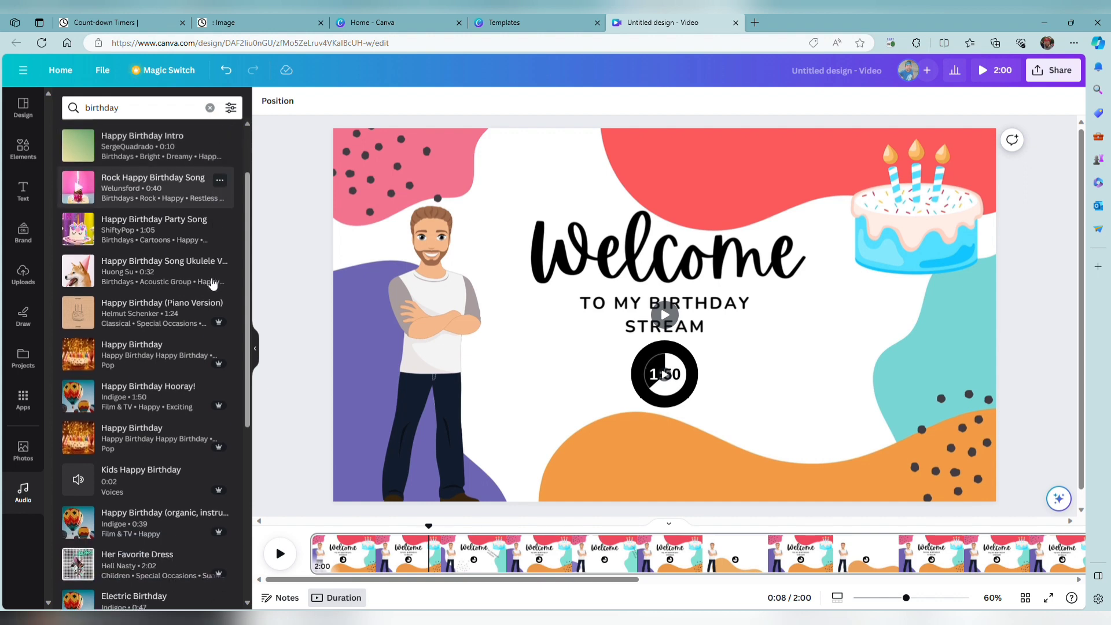
pyautogui.click(81, 315)
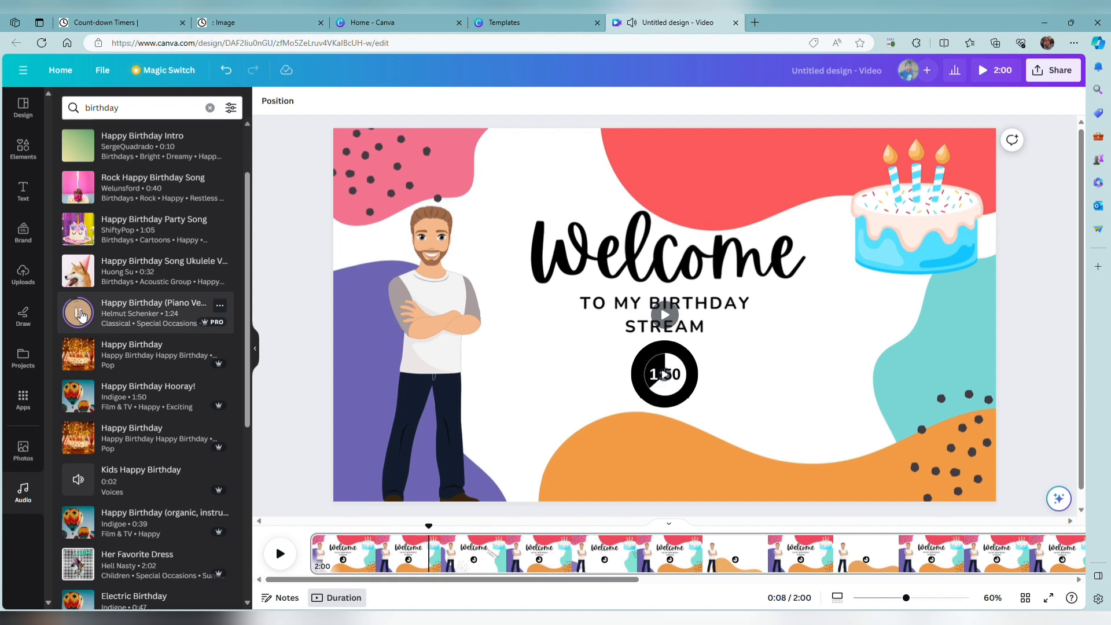
pyautogui.click(81, 315)
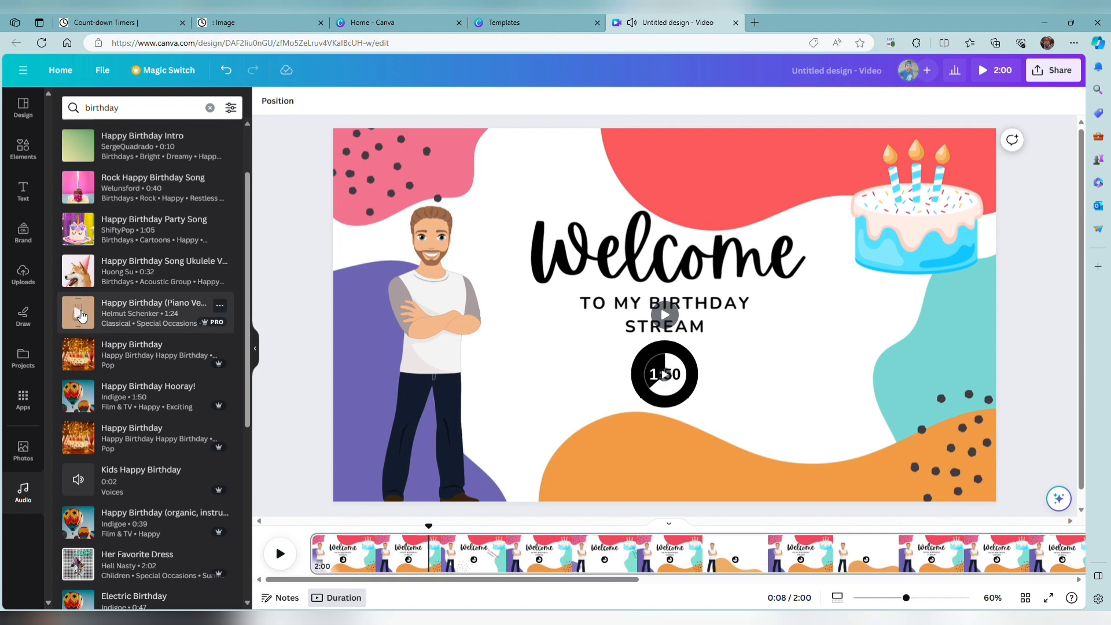
pyautogui.click(81, 398)
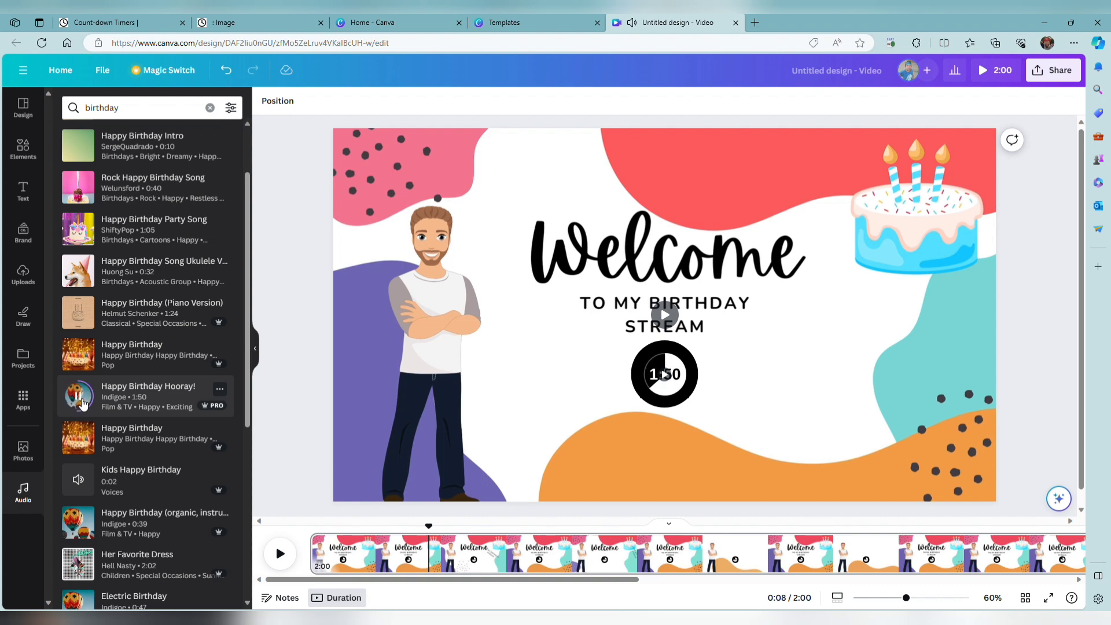
# Add the Happy Birthday Hooray! track to the timeline and shift it so it ends together with the video.
pyautogui.moveTo(137, 395); pyautogui.dragTo(434, 558)
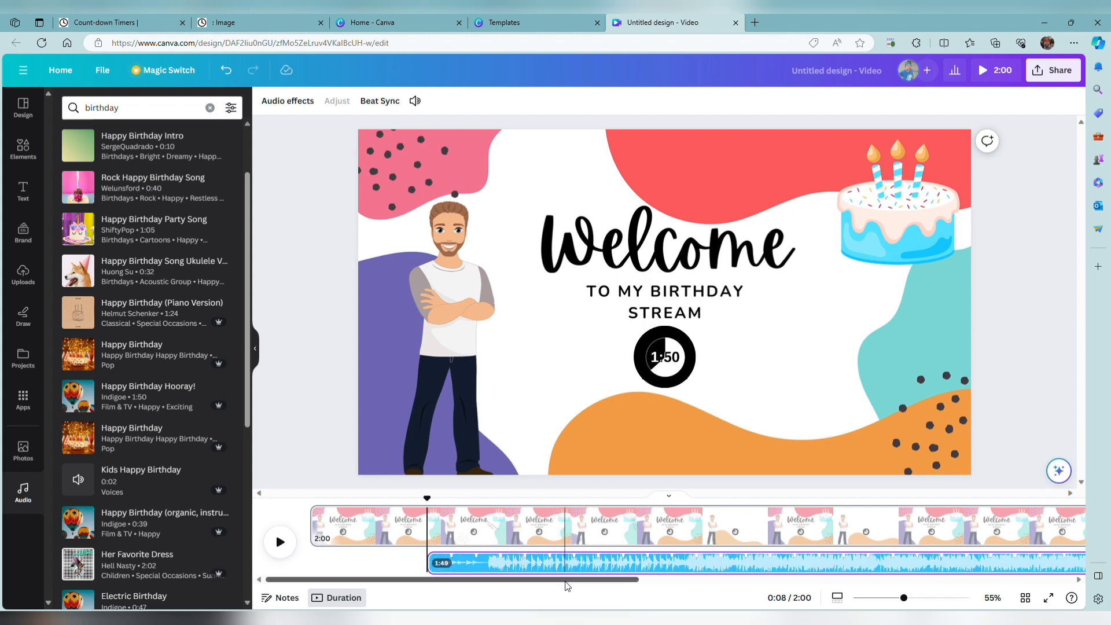
pyautogui.moveTo(566, 585); pyautogui.dragTo(1027, 598)
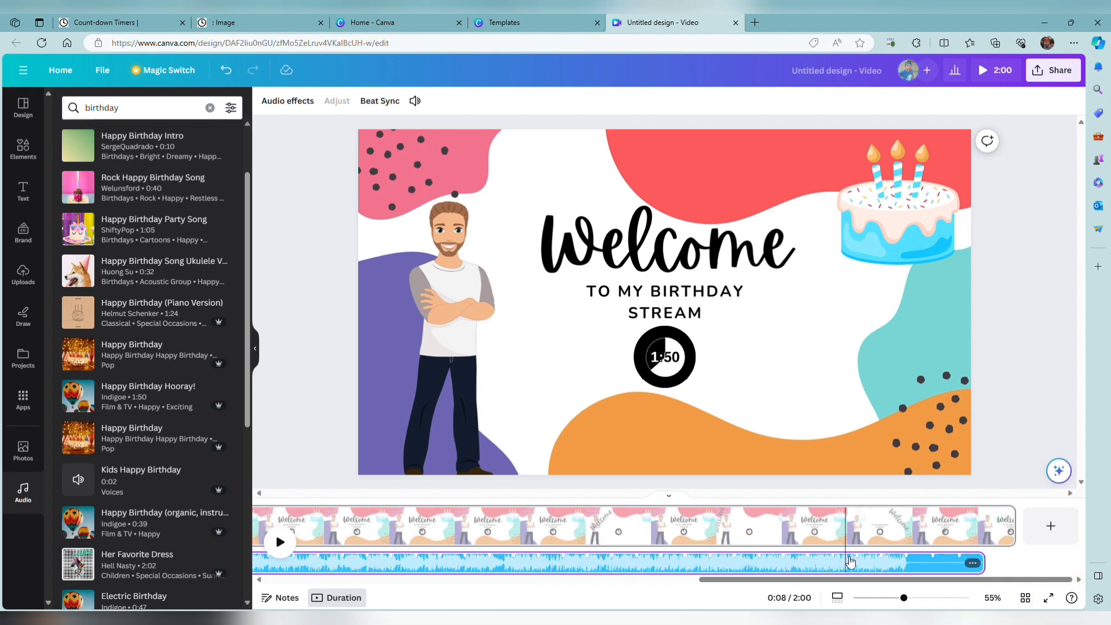
pyautogui.moveTo(853, 565); pyautogui.dragTo(991, 579)
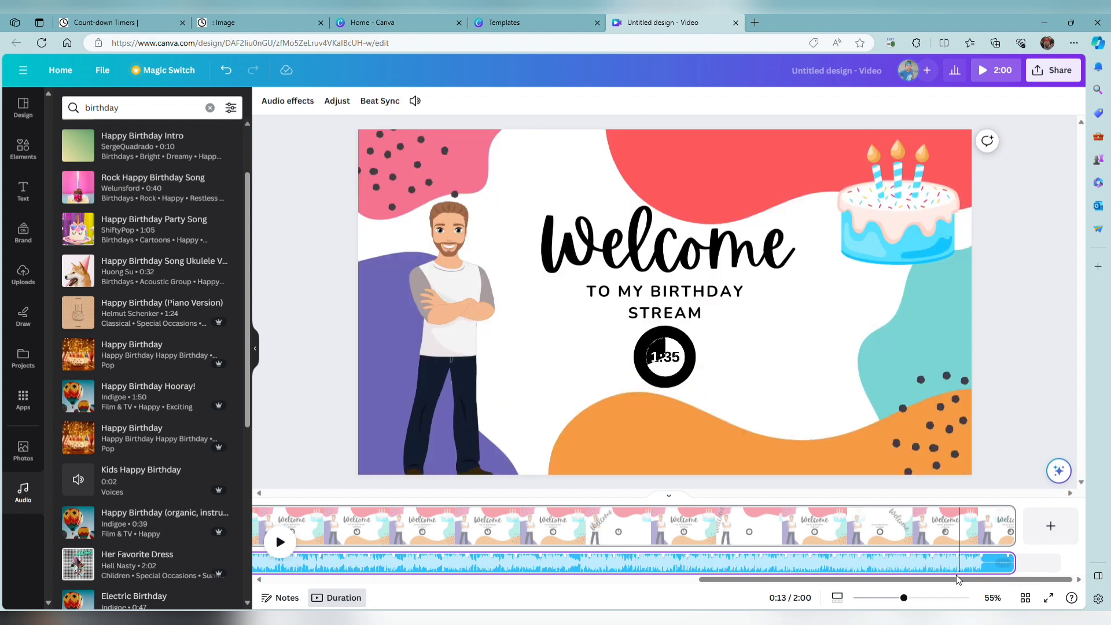
# Preview the last few seconds of the video with the birthday music.
pyautogui.click(981, 541)
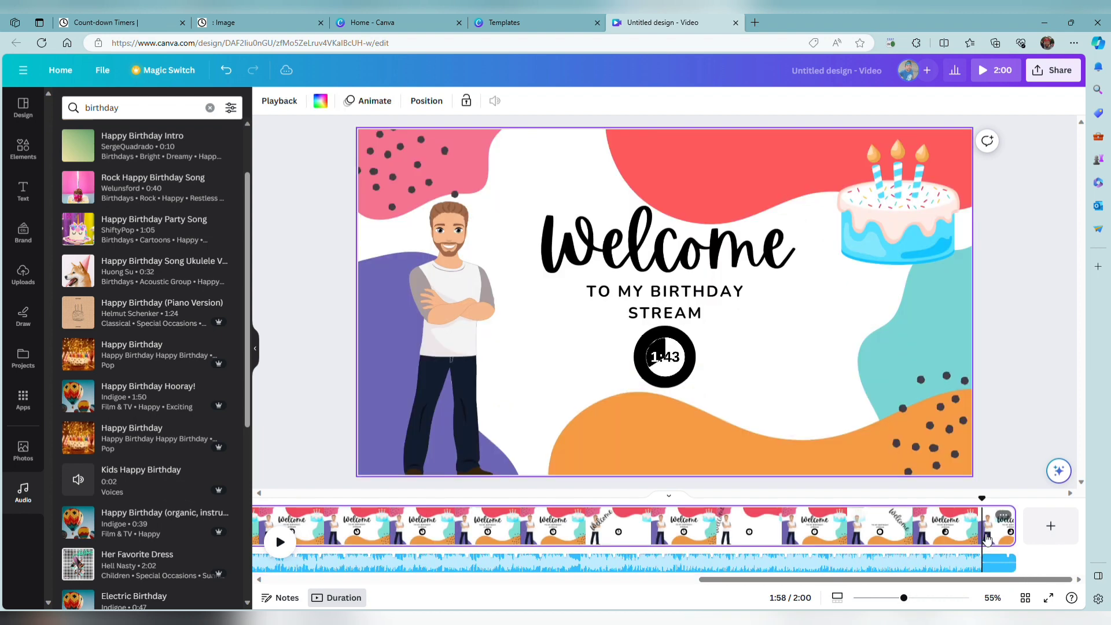
pyautogui.click(1002, 523)
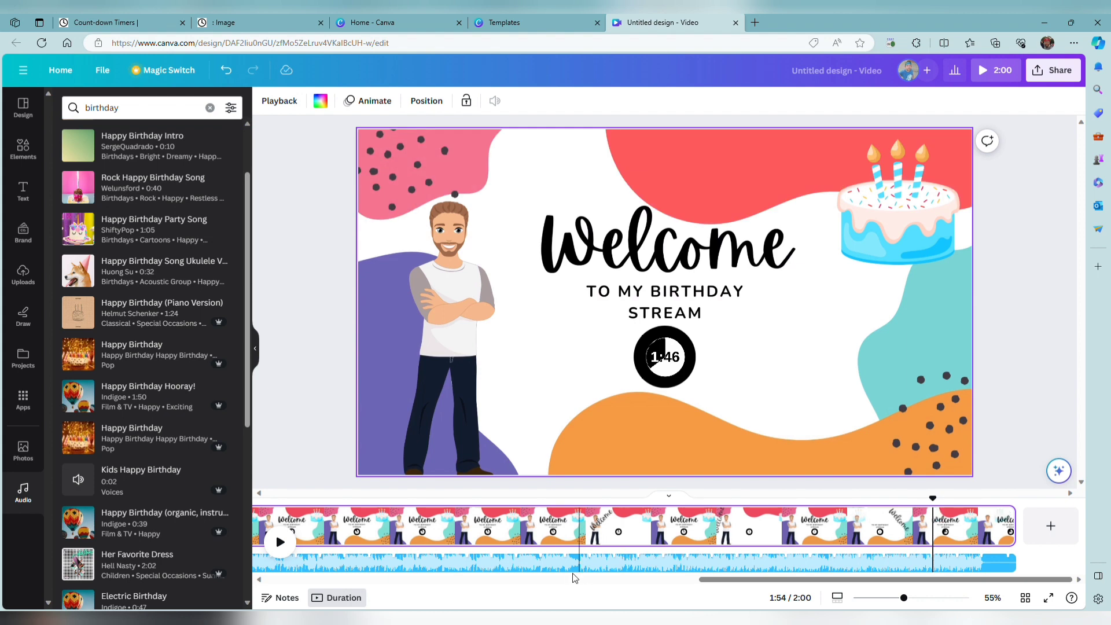
pyautogui.click(281, 541)
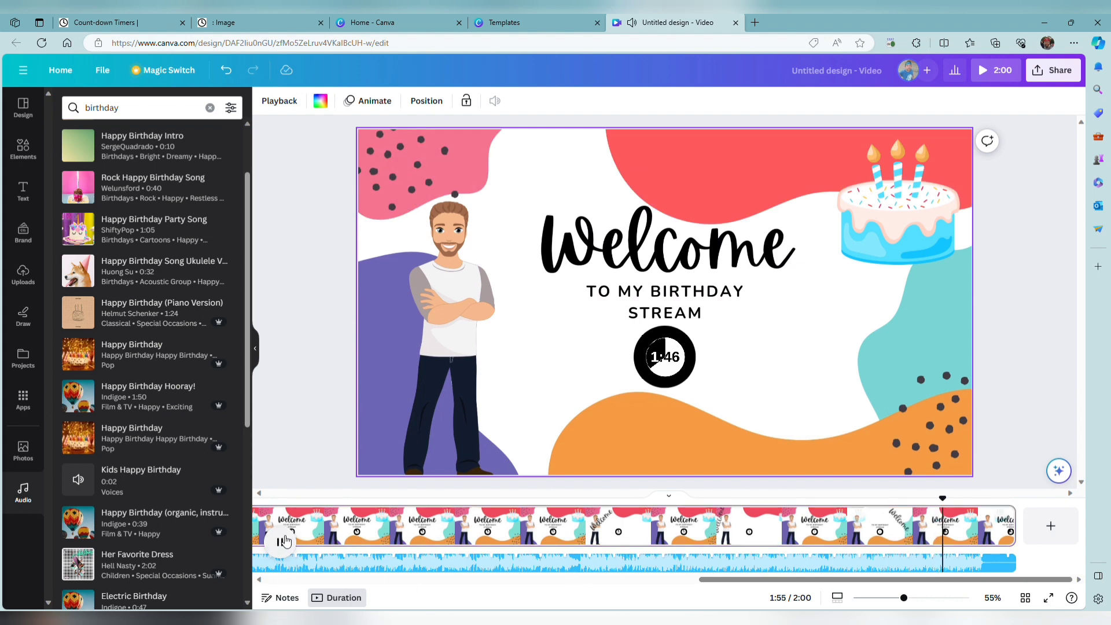